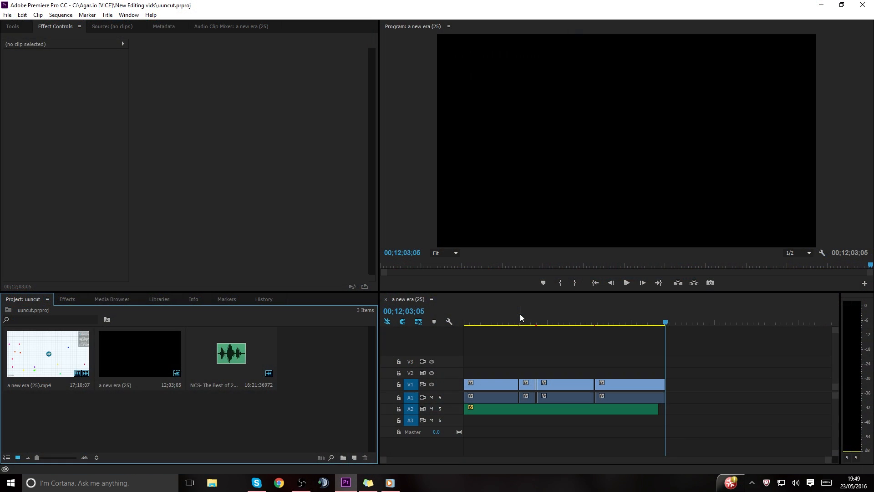
# Examine the a new era (25) sequence from its opening fades to the first cut at about 00;03;15;22.
pyautogui.press('Home')
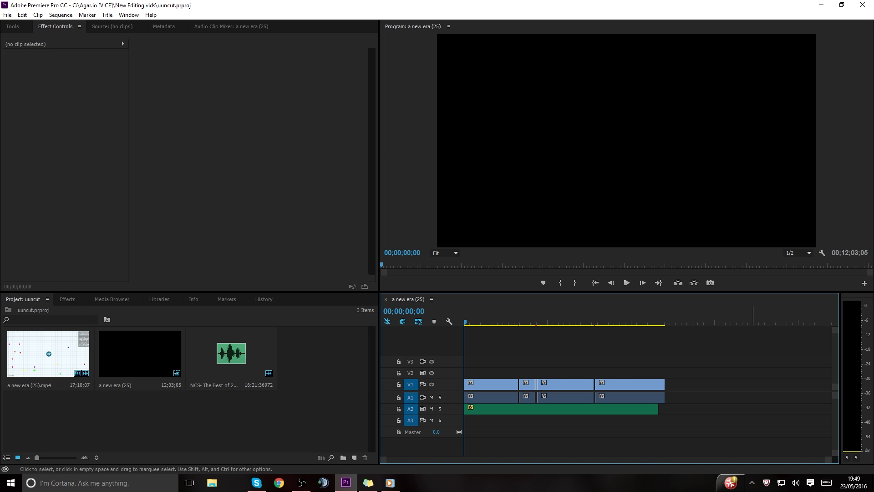
pyautogui.moveTo(832, 460); pyautogui.dragTo(438, 470)
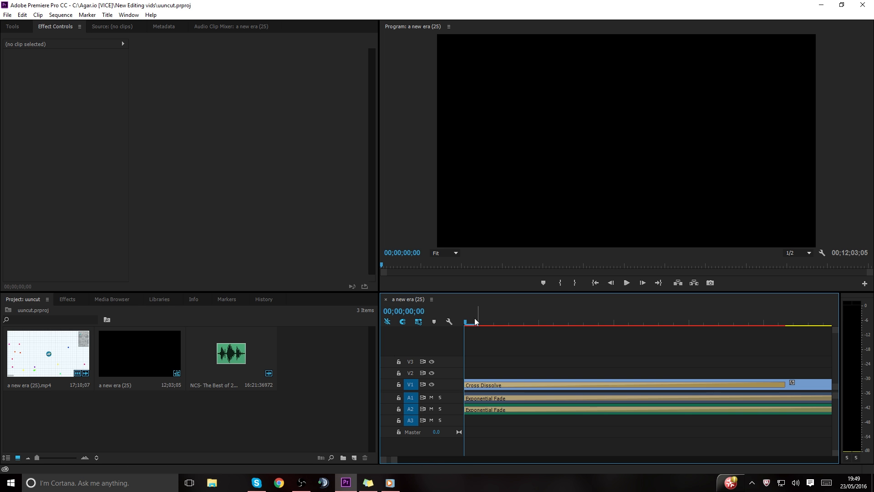
pyautogui.click(683, 323)
pyautogui.moveTo(689, 323); pyautogui.dragTo(417, 332)
pyautogui.moveTo(397, 461); pyautogui.dragTo(432, 457)
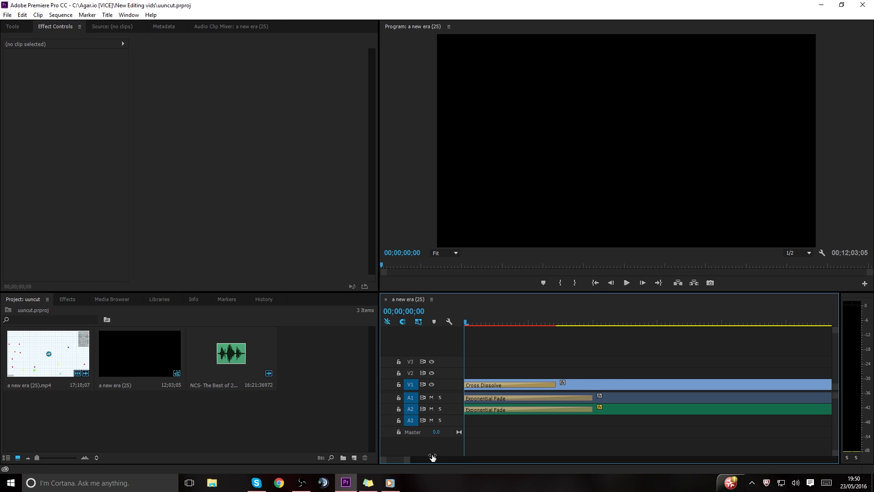
pyautogui.moveTo(432, 458); pyautogui.dragTo(685, 474)
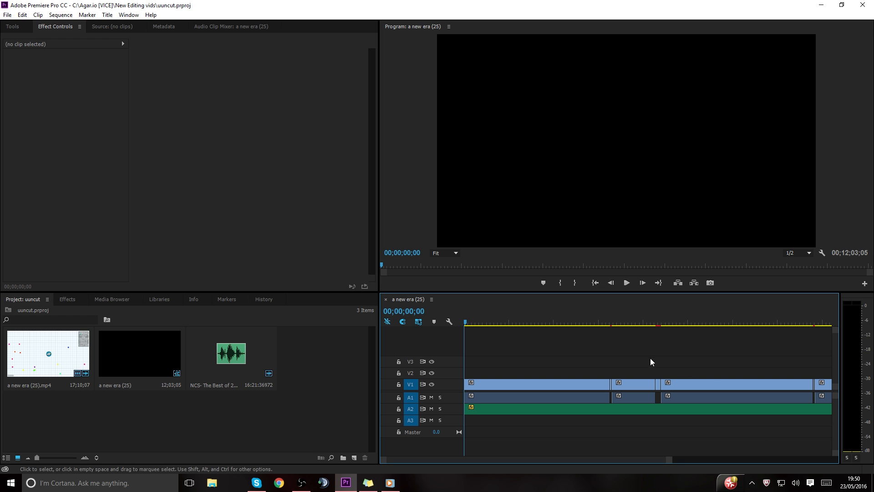
pyautogui.moveTo(469, 322); pyautogui.dragTo(612, 325)
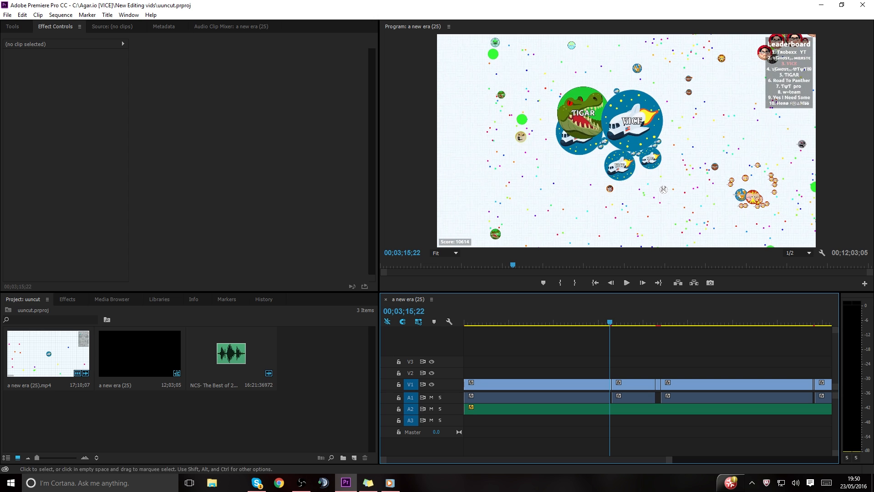
pyautogui.moveTo(668, 460); pyautogui.dragTo(761, 461)
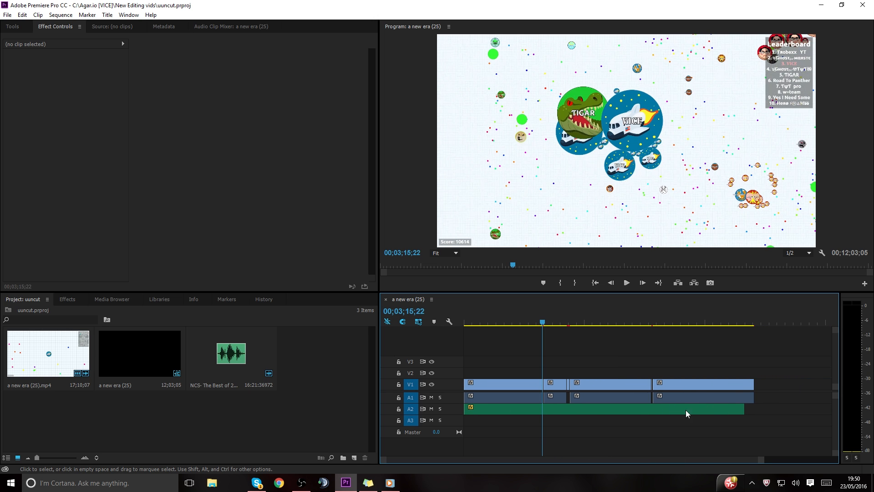
# Inspect the music clip on A2, the video clips on V1 and the clip audio on A1.
pyautogui.click(633, 407)
pyautogui.click(506, 386)
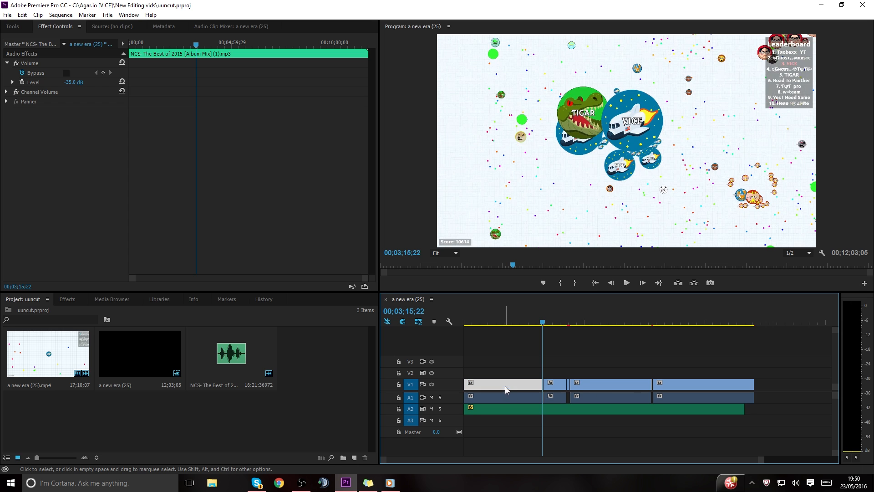
pyautogui.click(605, 387)
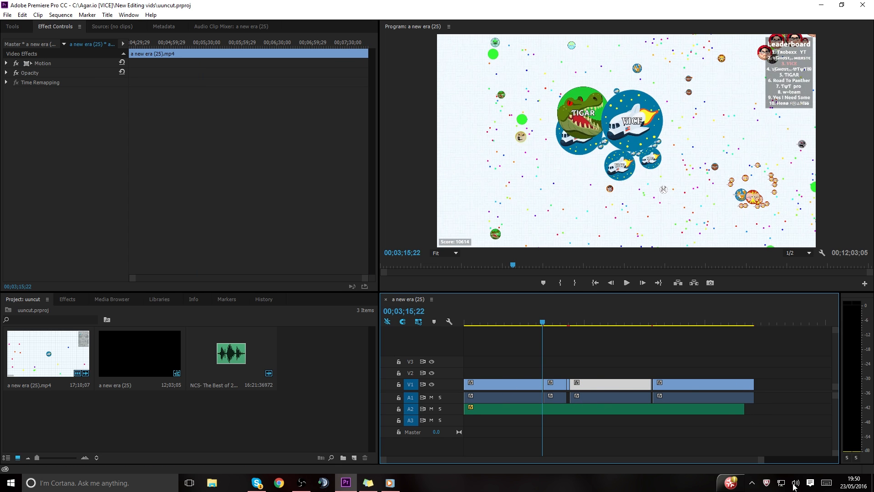
pyautogui.moveTo(767, 399); pyautogui.dragTo(522, 399)
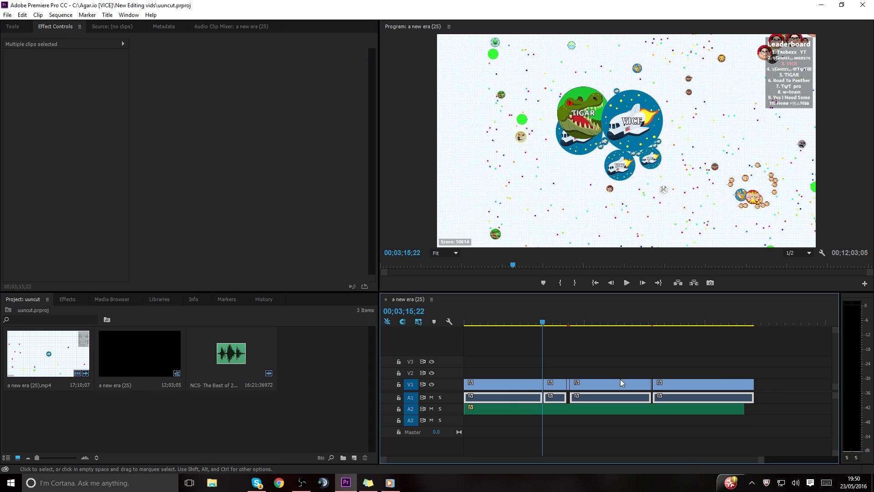
pyautogui.click(596, 440)
pyautogui.press('Home')
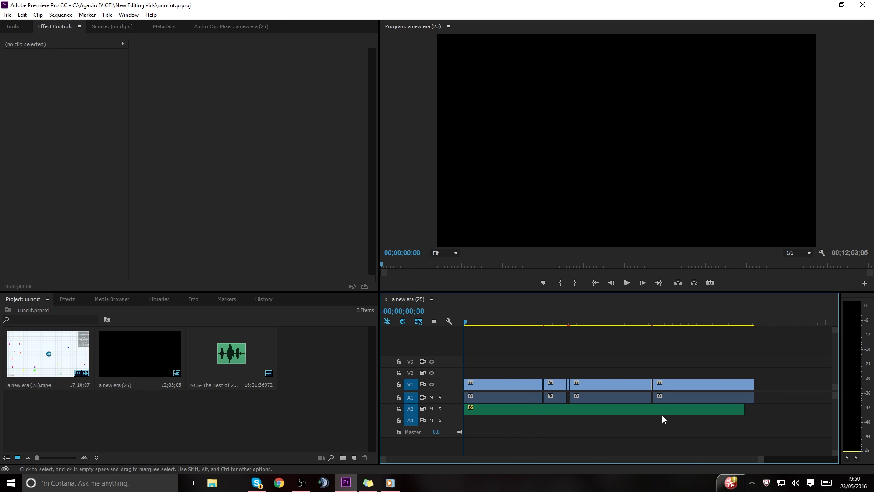
# Play the sequence briefly across the cut between the first and second video clips.
pyautogui.moveTo(764, 460); pyautogui.dragTo(808, 440)
pyautogui.click(644, 384)
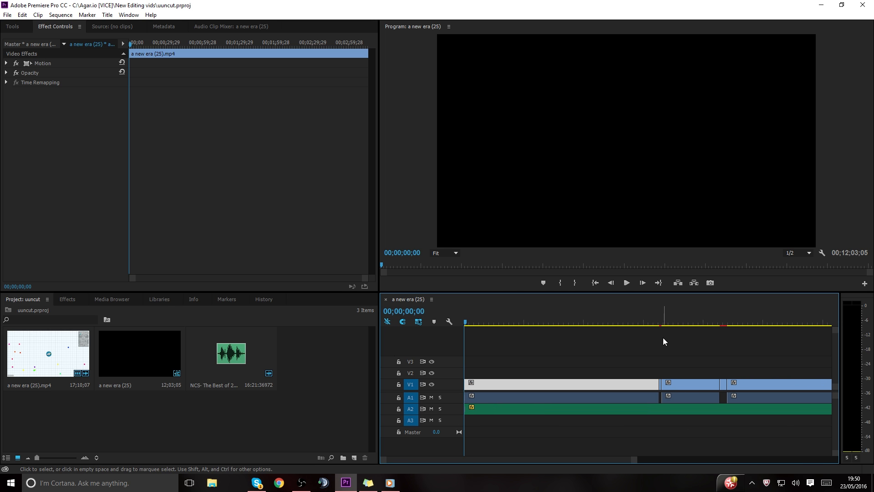
pyautogui.click(660, 323)
pyautogui.press('j')
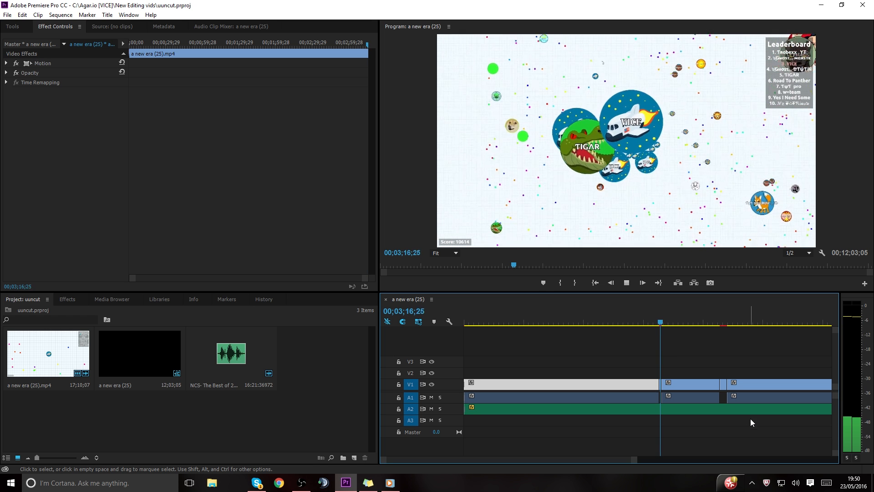
pyautogui.press('space')
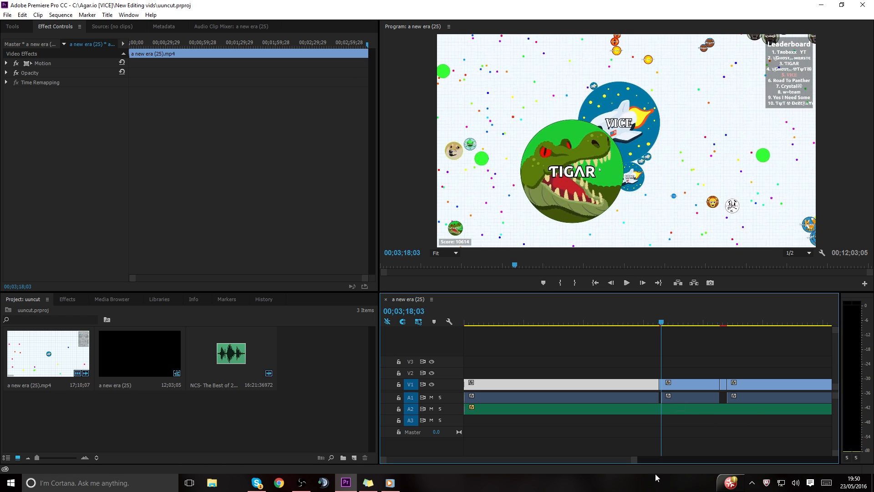
# Check the end of the sequence at 00;12;01;09, and scrub back through the last clip to 00;08;56;14.
pyautogui.moveTo(620, 464); pyautogui.dragTo(718, 439)
pyautogui.click(674, 322)
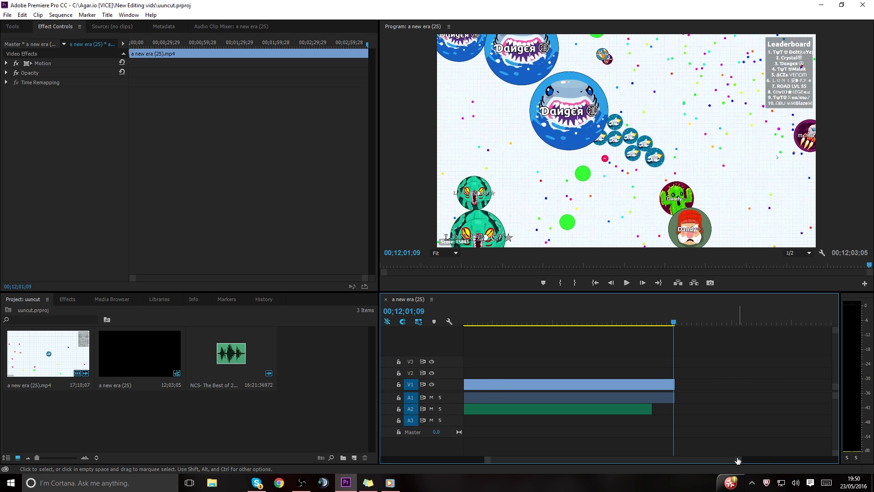
pyautogui.moveTo(739, 459); pyautogui.dragTo(763, 453)
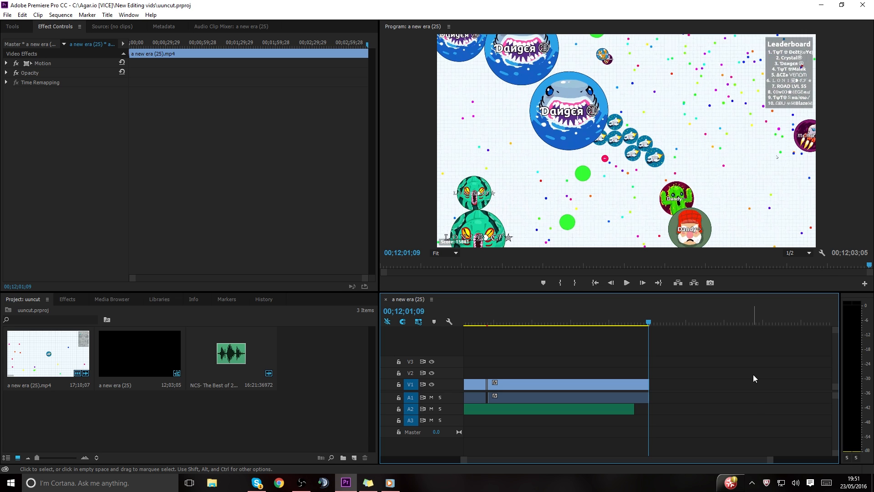
pyautogui.click(639, 322)
pyautogui.moveTo(640, 320); pyautogui.dragTo(532, 313)
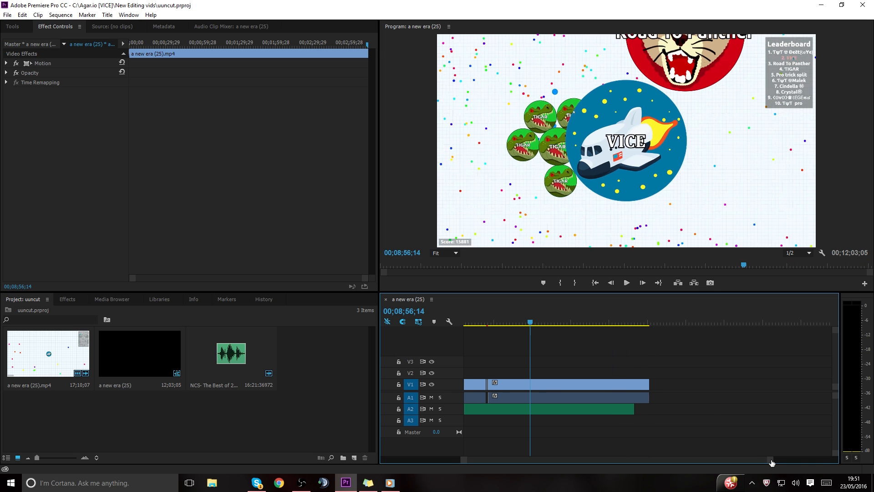
pyautogui.moveTo(770, 460); pyautogui.dragTo(785, 461)
pyautogui.moveTo(359, 366); pyautogui.dragTo(38, 348)
pyautogui.click(181, 454)
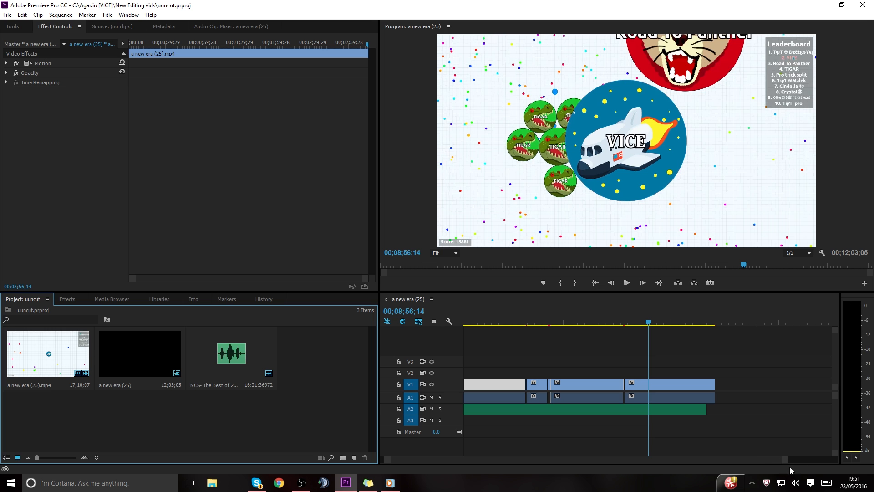
pyautogui.click(791, 457)
pyautogui.moveTo(792, 458); pyautogui.dragTo(850, 463)
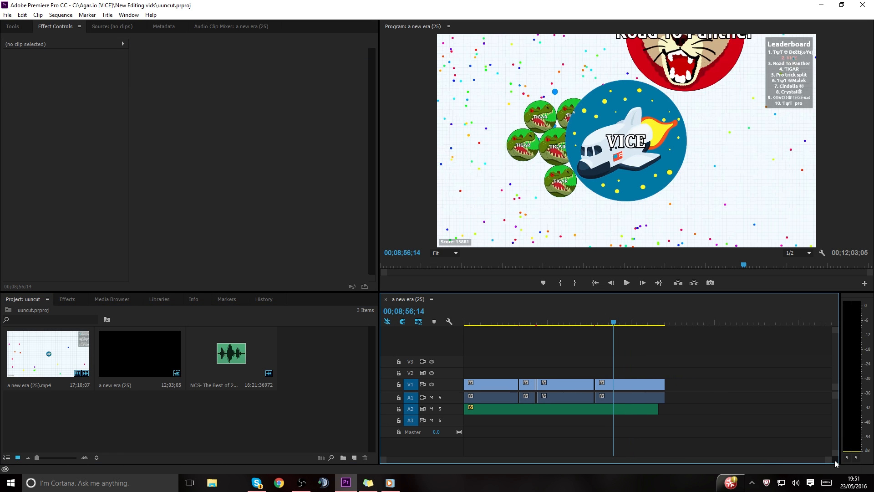
pyautogui.moveTo(832, 460); pyautogui.dragTo(871, 455)
pyautogui.moveTo(872, 442); pyautogui.dragTo(872, 418)
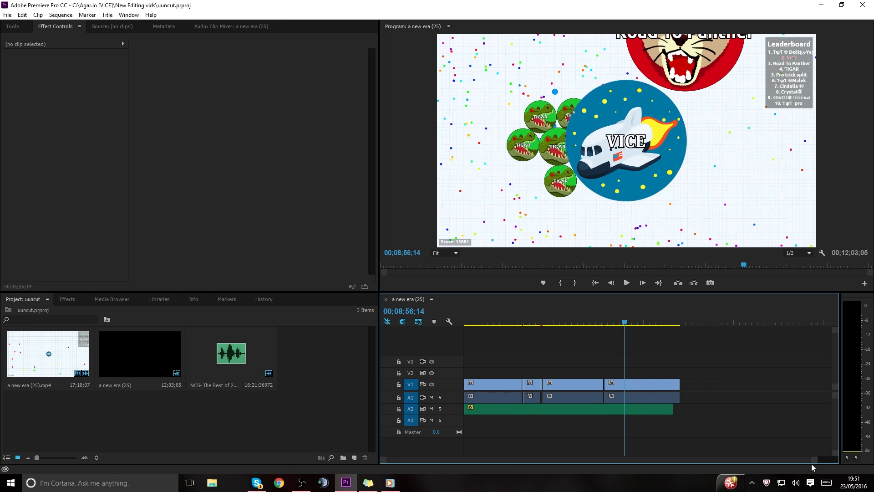
pyautogui.moveTo(815, 460); pyautogui.dragTo(865, 462)
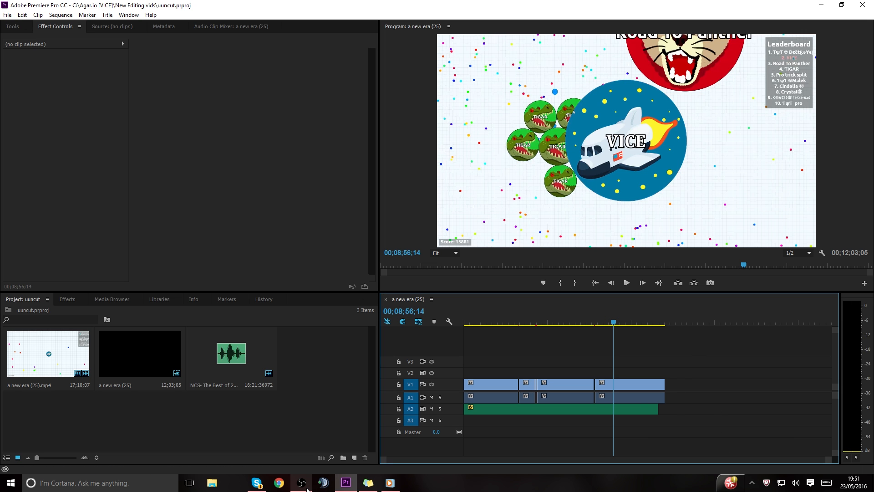
# Close the video player showing a new era (32) and switch back to Adobe Premiere Pro.
pyautogui.click(350, 486)
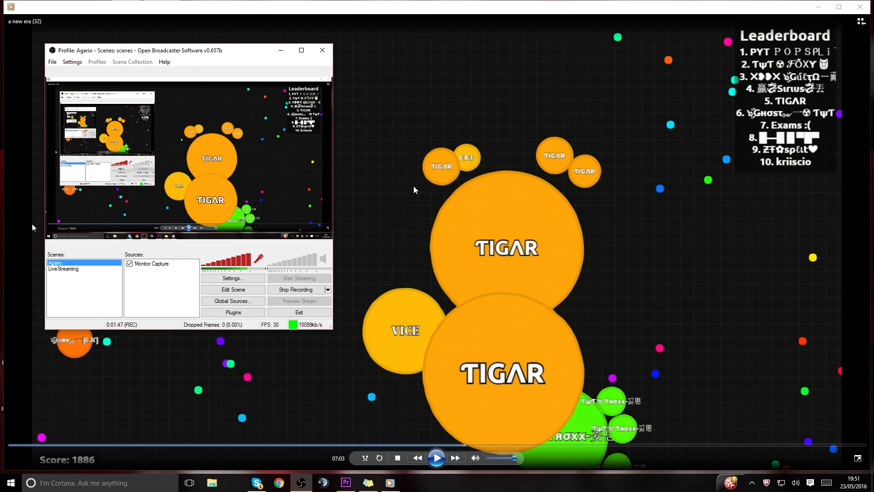
pyautogui.click(868, 10)
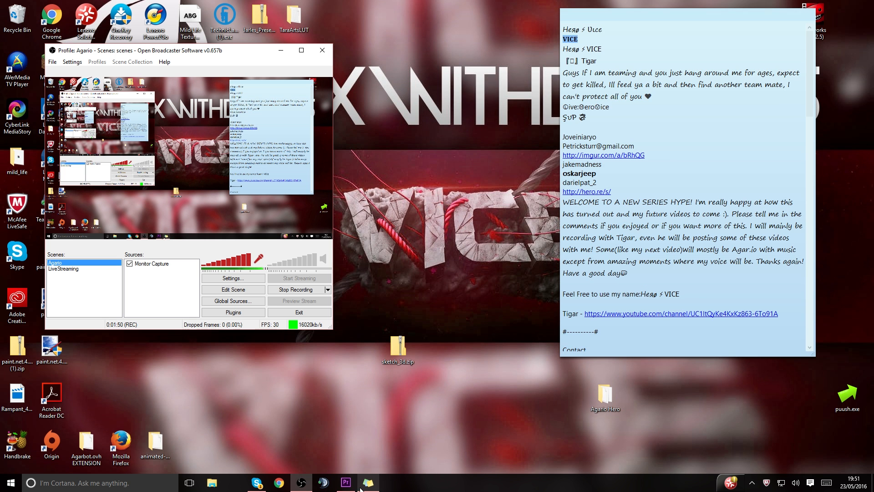
pyautogui.click(346, 483)
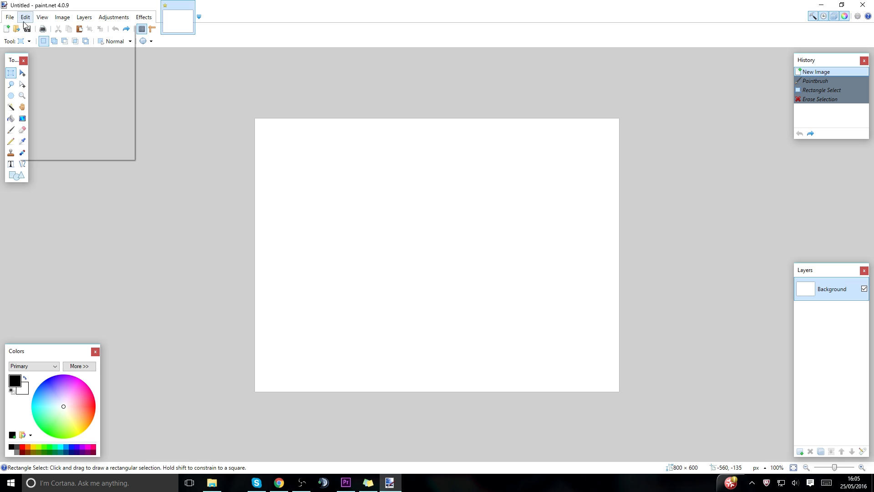
# Open Template.png from the Pictures folder in paint.net.
pyautogui.click(10, 18)
pyautogui.click(23, 39)
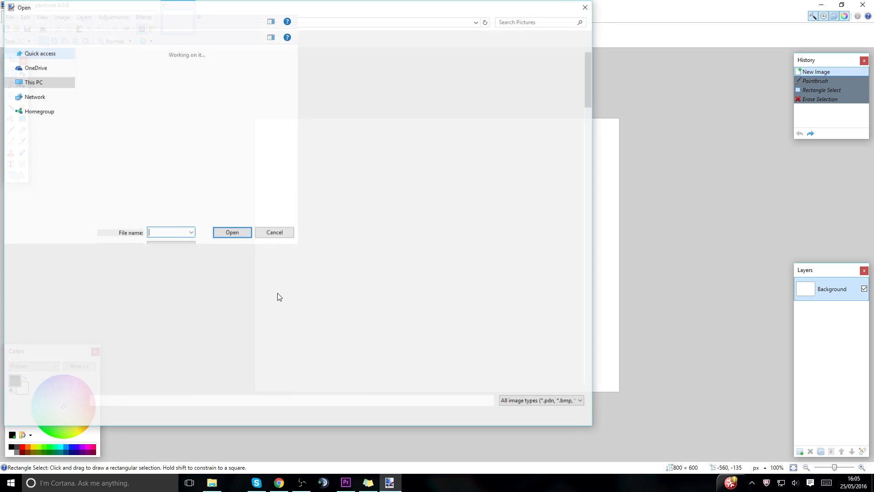
pyautogui.moveTo(589, 108); pyautogui.dragTo(590, 380)
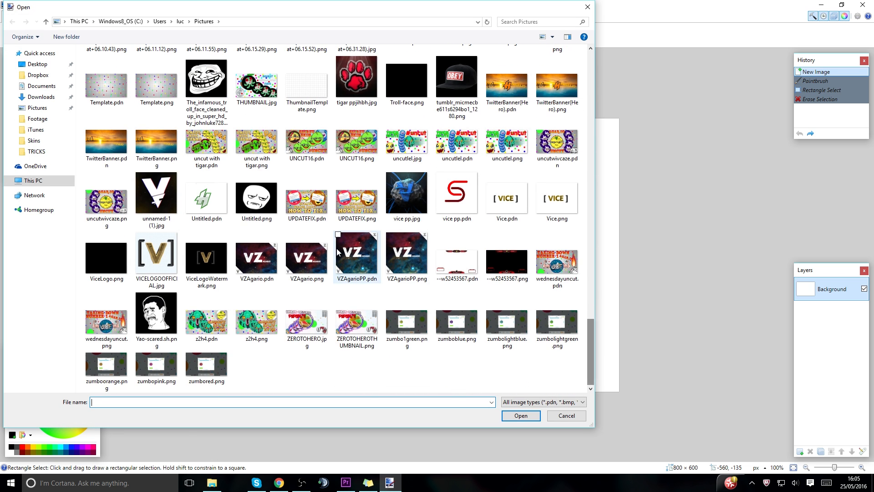
pyautogui.doubleClick(157, 85)
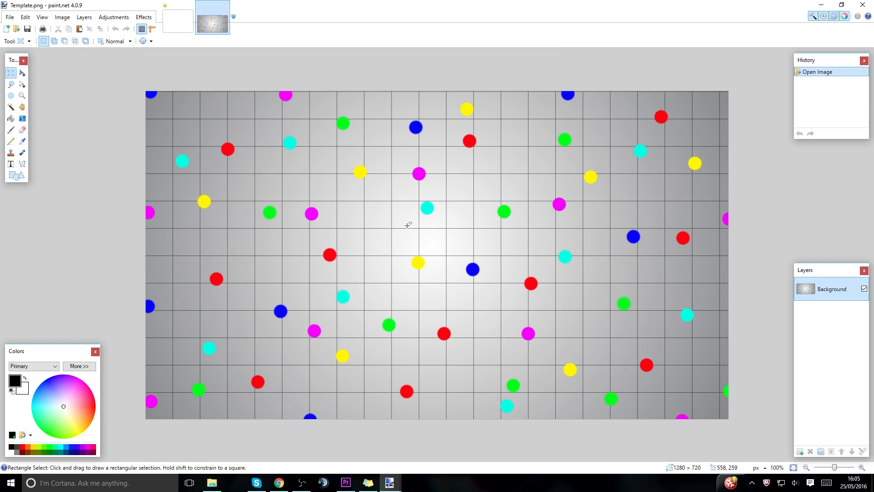
# Copy the kraken.png image from the Veteran folder inside Skins and return to paint.net.
pyautogui.click(212, 483)
pyautogui.click(215, 192)
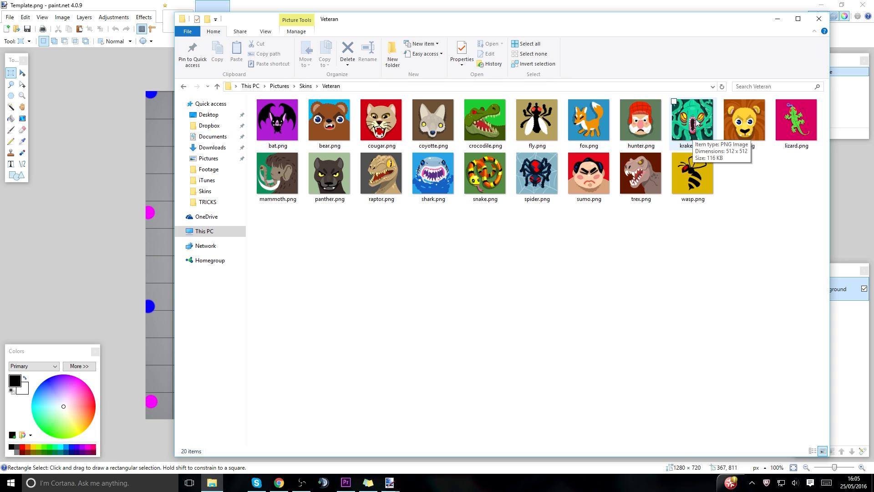
pyautogui.doubleClick(696, 122)
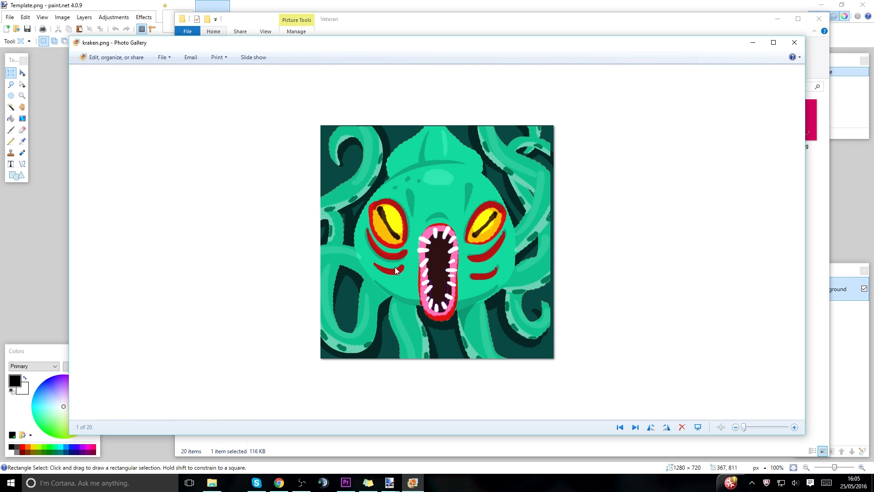
pyautogui.rightClick(394, 267)
pyautogui.click(446, 335)
pyautogui.moveTo(392, 484)
pyautogui.click(458, 435)
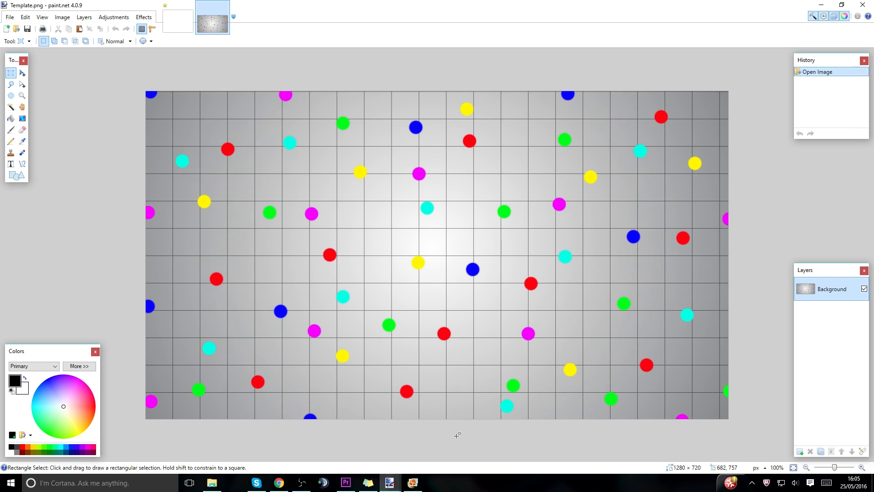
# Close the blank Untitled image without saving its changes.
pyautogui.click(179, 8)
pyautogui.click(189, 5)
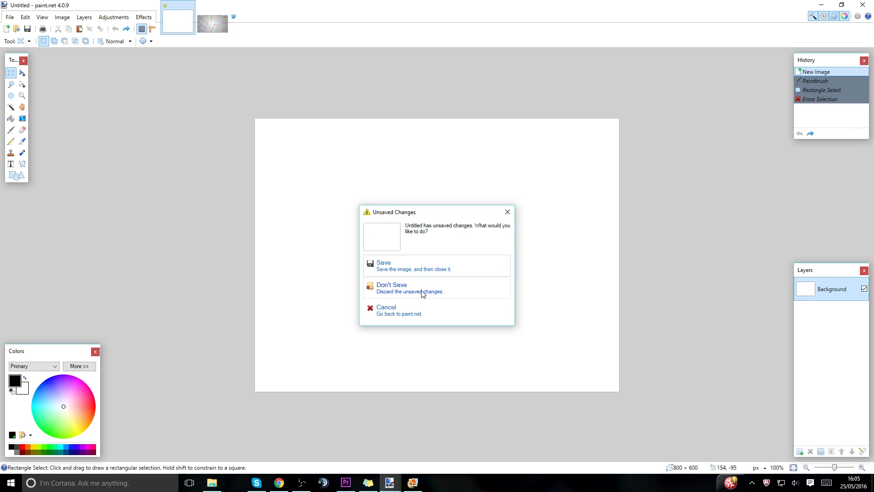
pyautogui.click(422, 295)
# Paste the kraken image onto a new layer above the background and move it to about the middle of the canvas.
pyautogui.hotkey('ctrl', 'v')
pyautogui.hotkey('ctrl', 'z')
pyautogui.click(800, 451)
pyautogui.hotkey('ctrl', 'v')
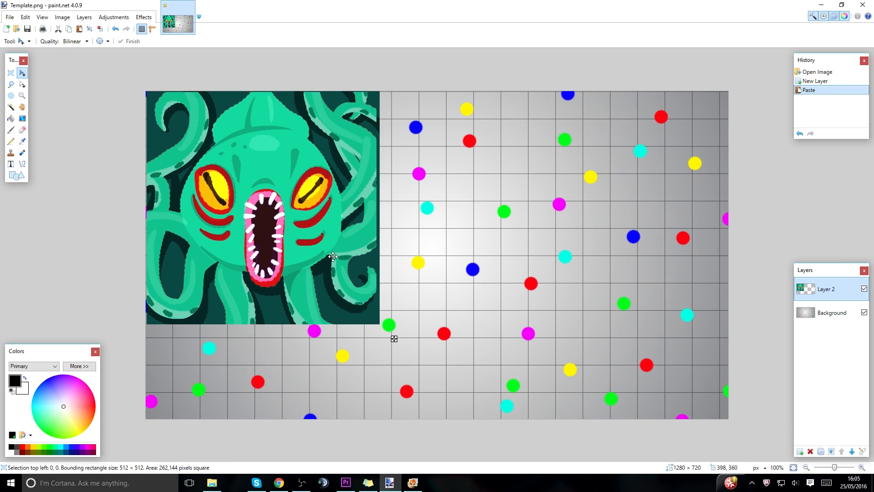
pyautogui.moveTo(327, 255); pyautogui.dragTo(482, 284)
# Select a circular area of about 511 × 512 pixels around the kraken and delete Layer 2.
pyautogui.click(11, 96)
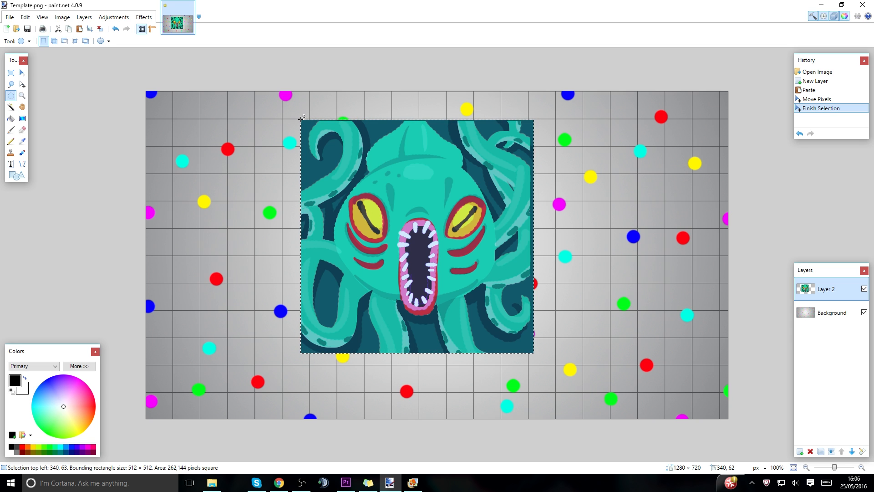
pyautogui.moveTo(302, 119); pyautogui.dragTo(533, 351)
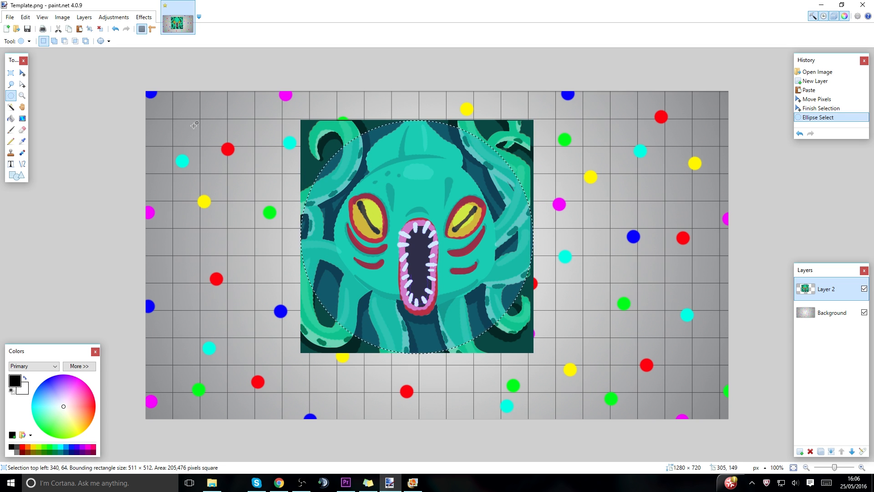
pyautogui.click(22, 73)
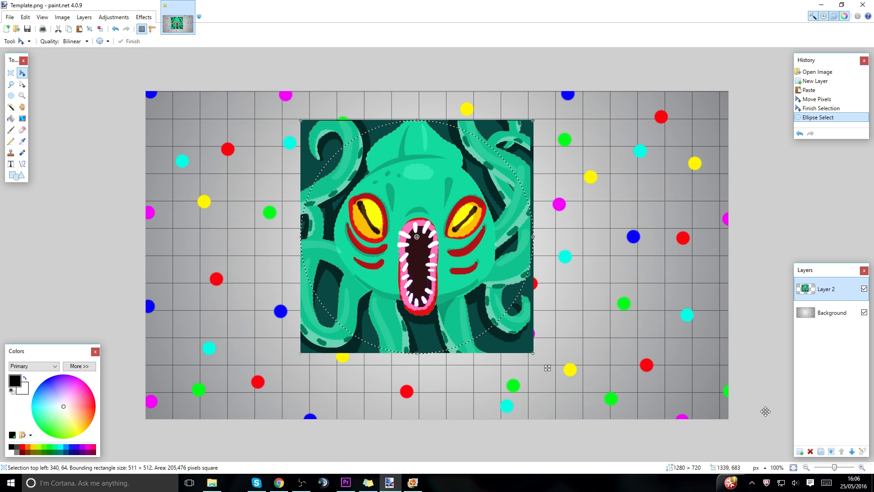
pyautogui.click(810, 451)
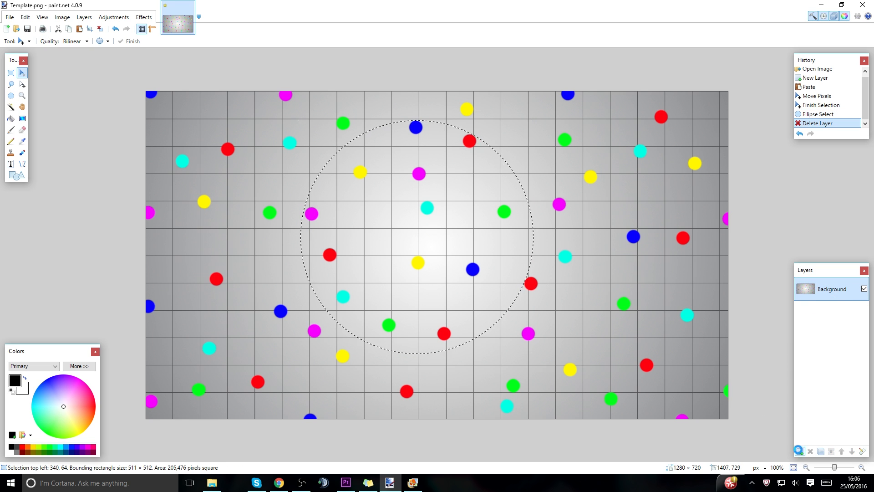
# Paste the circular kraken onto a new layer, shrink it to about 331 × 331 pixels near the canvas centre, and deselect it.
pyautogui.click(798, 450)
pyautogui.hotkey('ctrl', 'v')
pyautogui.moveTo(549, 366); pyautogui.dragTo(601, 395)
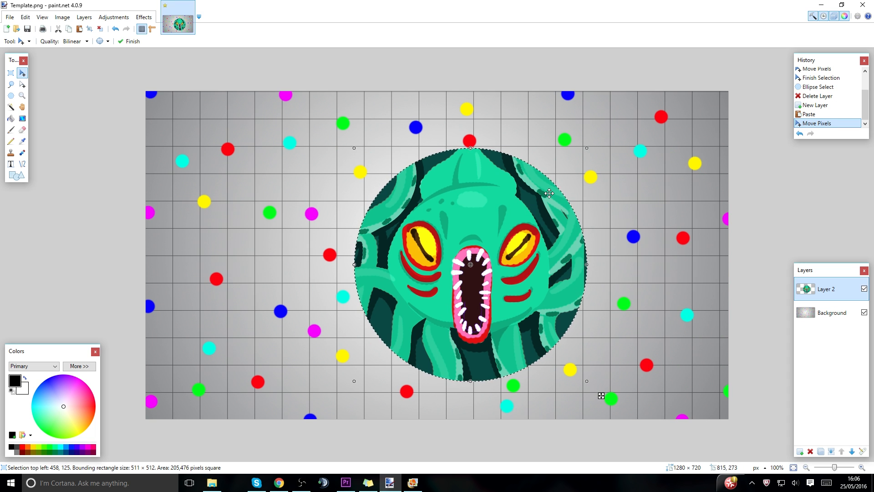
pyautogui.moveTo(585, 148); pyautogui.dragTo(544, 230)
pyautogui.moveTo(452, 278); pyautogui.dragTo(473, 231)
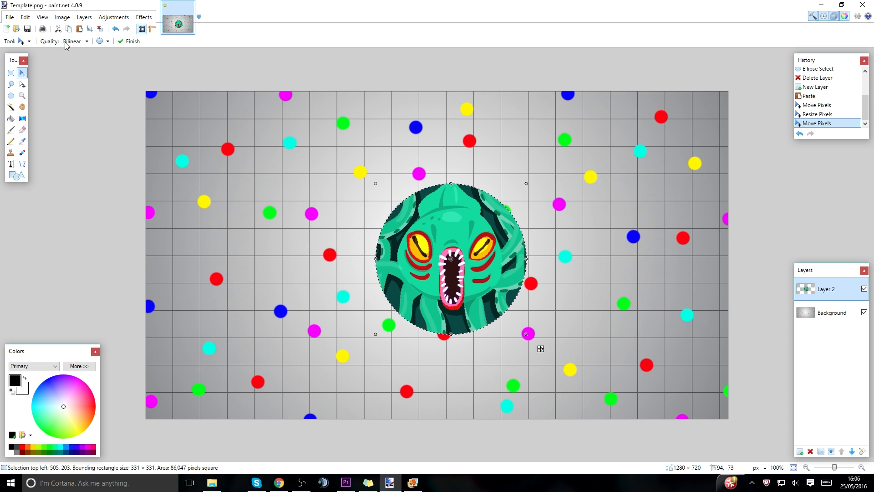
pyautogui.click(11, 73)
pyautogui.click(88, 151)
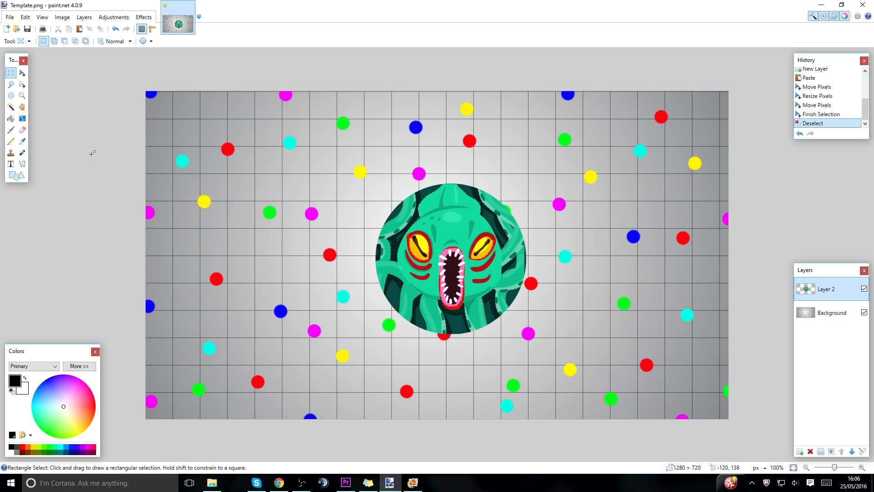
# Draw an ellipse outline about 336 × 336 pixels around the kraken with a brush width of 8.
pyautogui.click(17, 176)
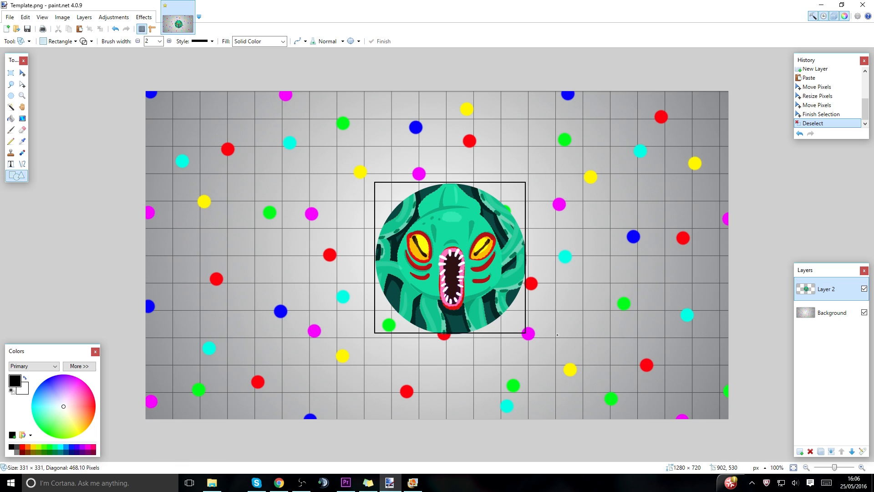
pyautogui.moveTo(549, 335); pyautogui.dragTo(549, 334)
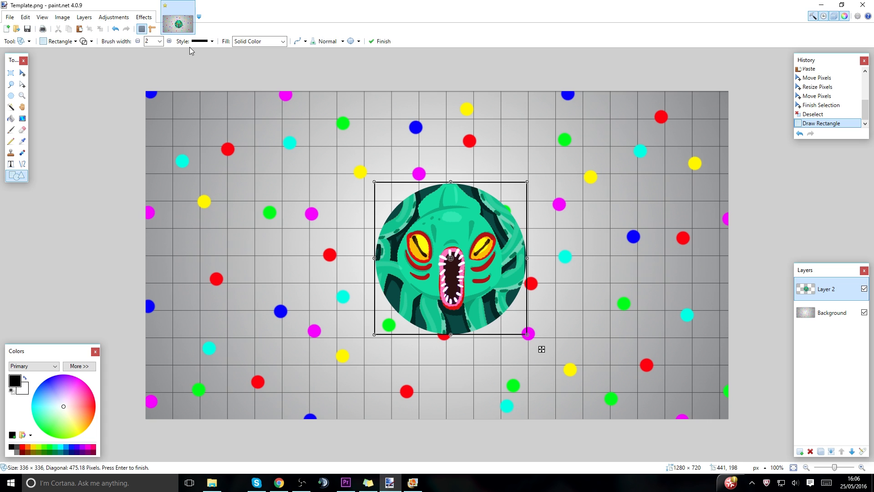
pyautogui.click(76, 42)
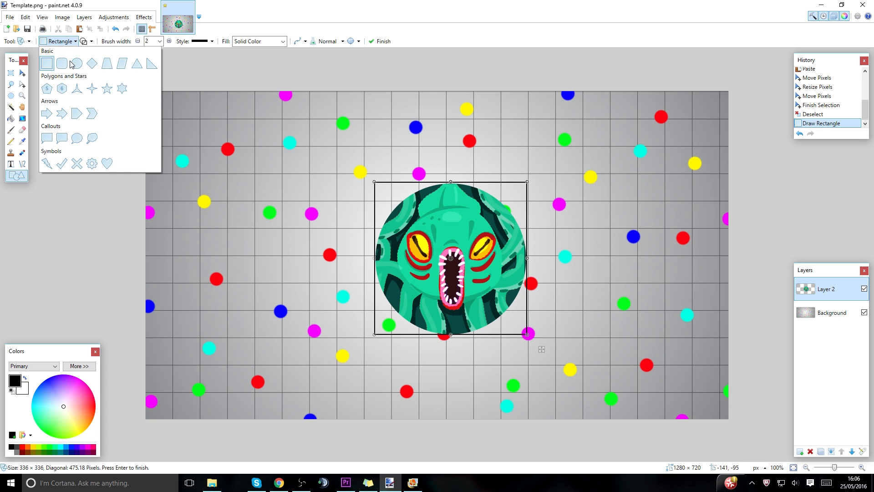
pyautogui.click(70, 64)
pyautogui.click(150, 42)
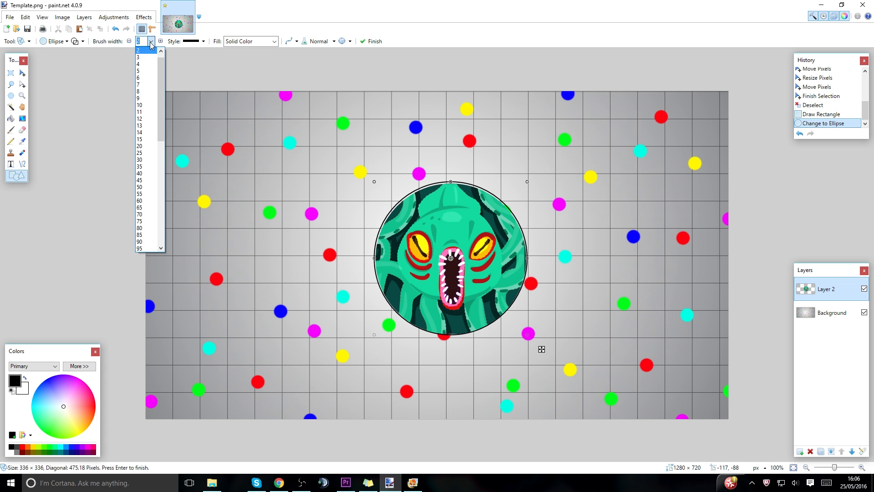
pyautogui.click(152, 93)
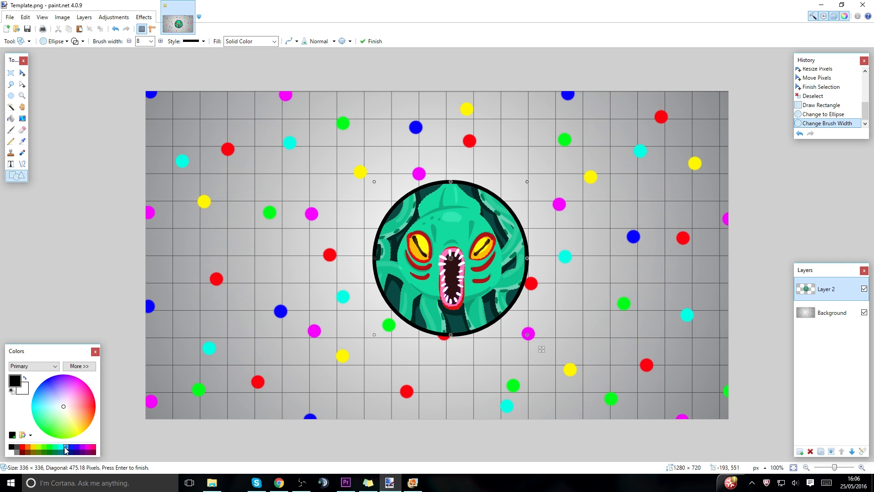
# Try several outline colours and set the ellipse to dark green, hex 103800.
pyautogui.click(47, 450)
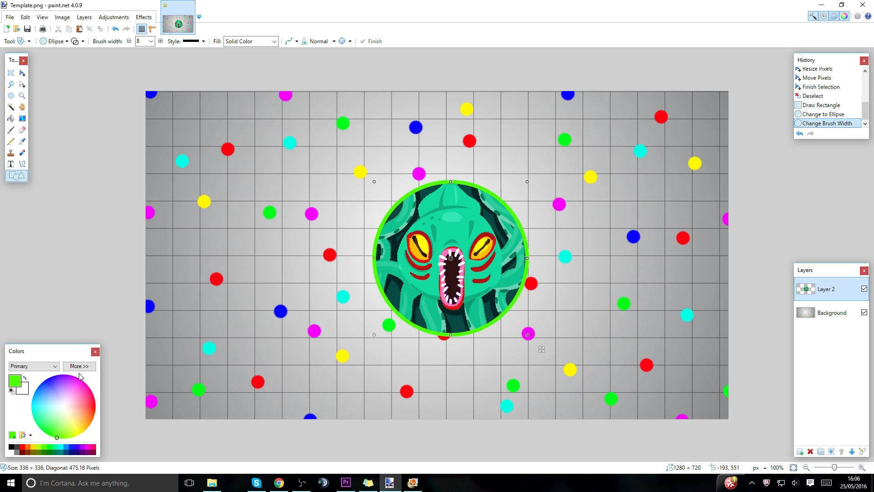
pyautogui.click(79, 366)
pyautogui.moveTo(144, 429); pyautogui.dragTo(127, 428)
pyautogui.click(71, 428)
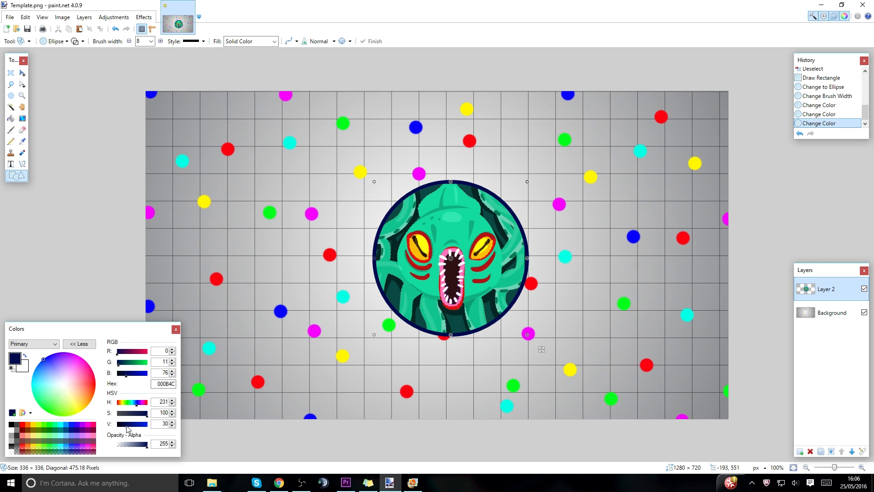
pyautogui.click(45, 431)
pyautogui.moveTo(134, 428); pyautogui.dragTo(126, 428)
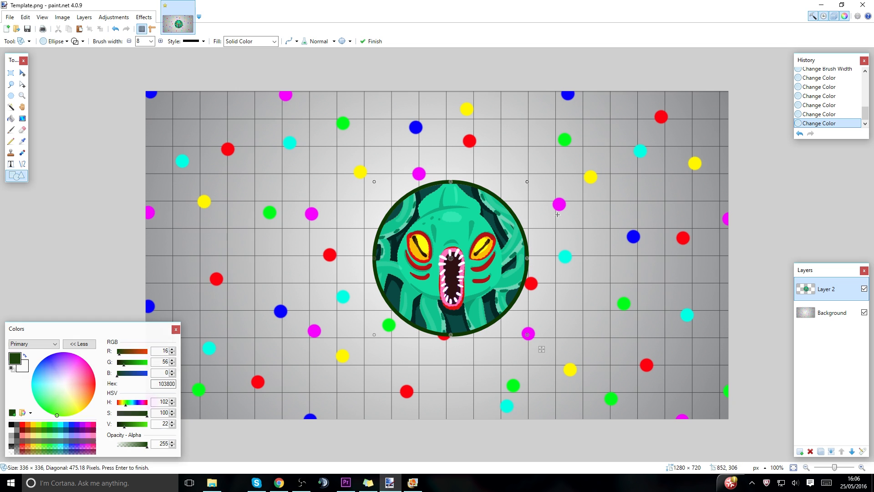
# Adjust the green ellipse to about 333 × 333 pixels to fit the kraken's edge and finish the shape.
pyautogui.moveTo(528, 183); pyautogui.dragTo(526, 185)
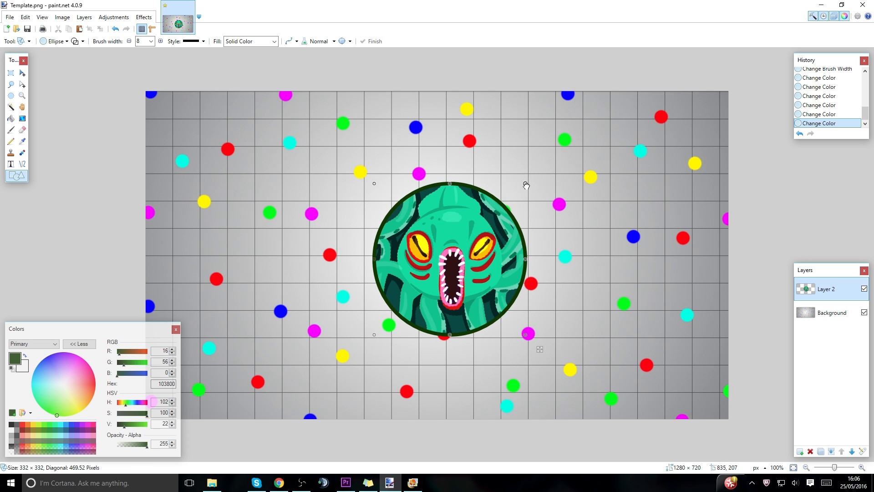
pyautogui.press('Return')
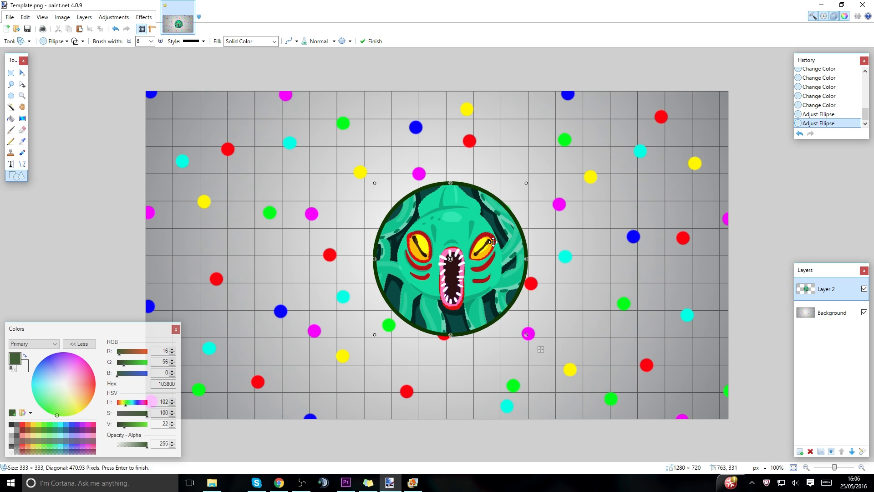
pyautogui.click(22, 74)
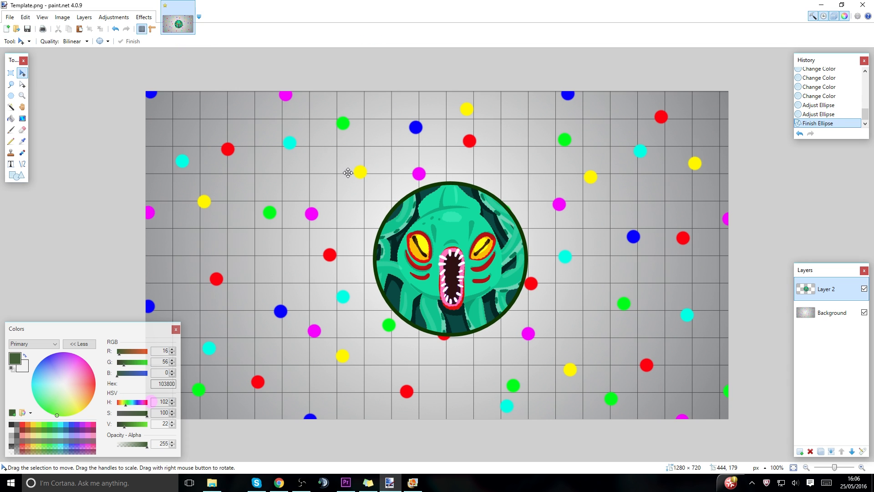
# Copy a rectangular area of about 432 × 460 pixels around the outlined kraken and delete Layer 2.
pyautogui.click(10, 74)
pyautogui.moveTo(369, 154); pyautogui.dragTo(566, 364)
pyautogui.click(811, 452)
# Paste the outlined kraken onto a new layer, scale its selection to about 411 × 438 pixels, and place it left of the canvas centre.
pyautogui.click(801, 451)
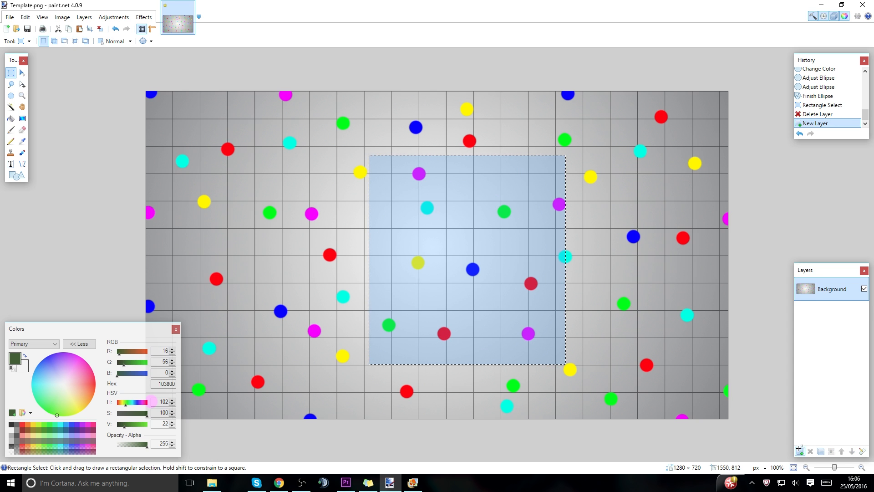
pyautogui.hotkey('ctrl', 'v')
pyautogui.moveTo(579, 378); pyautogui.dragTo(551, 349)
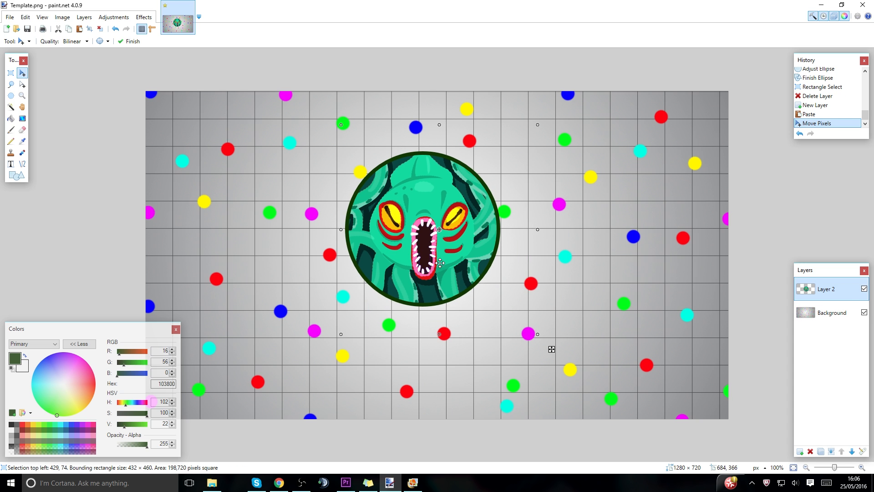
pyautogui.click(79, 344)
pyautogui.moveTo(538, 123); pyautogui.dragTo(566, 134)
pyautogui.moveTo(435, 281); pyautogui.dragTo(361, 322)
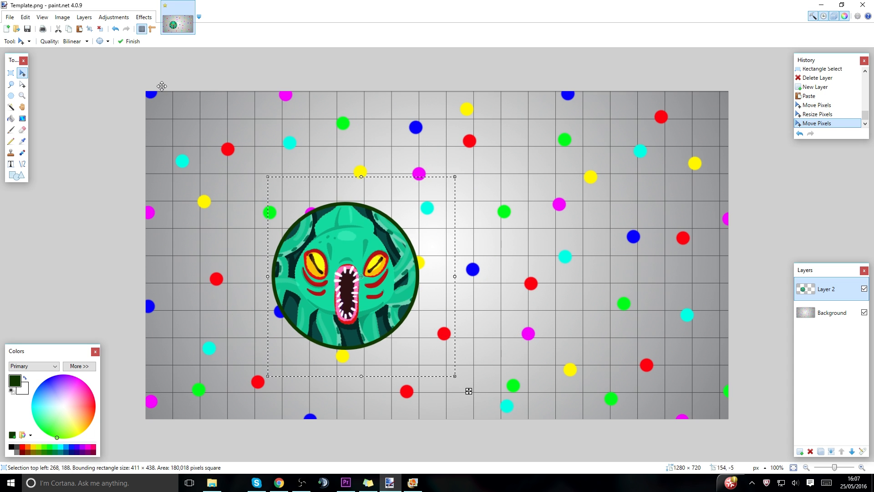
pyautogui.moveTo(385, 273); pyautogui.dragTo(383, 280)
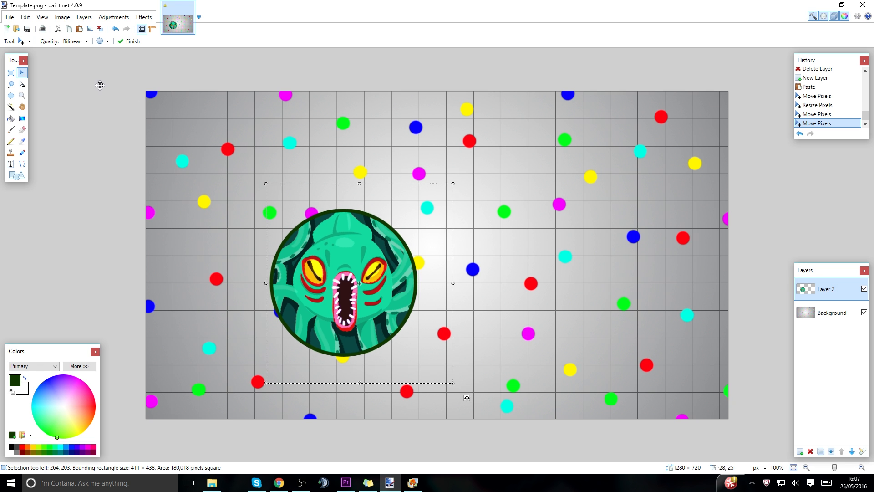
# Select the entire 1280 × 720 canvas area on the kraken layer.
pyautogui.click(10, 77)
pyautogui.moveTo(123, 82); pyautogui.dragTo(750, 432)
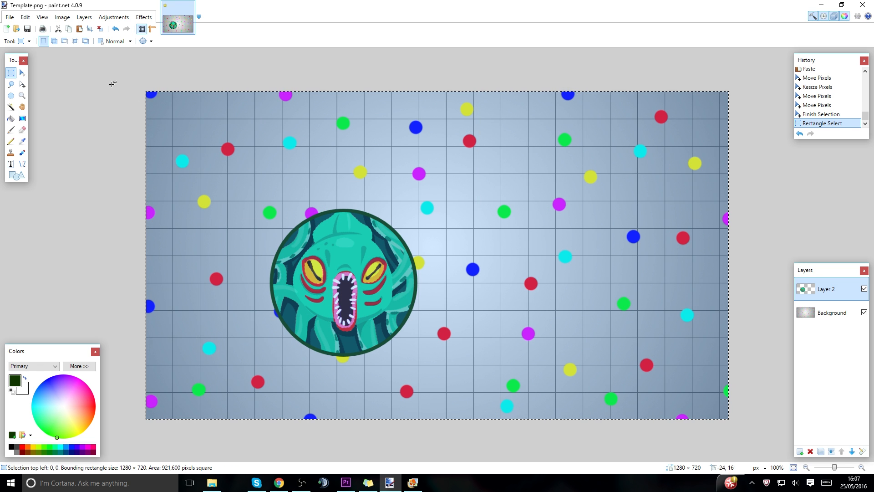
pyautogui.click(152, 18)
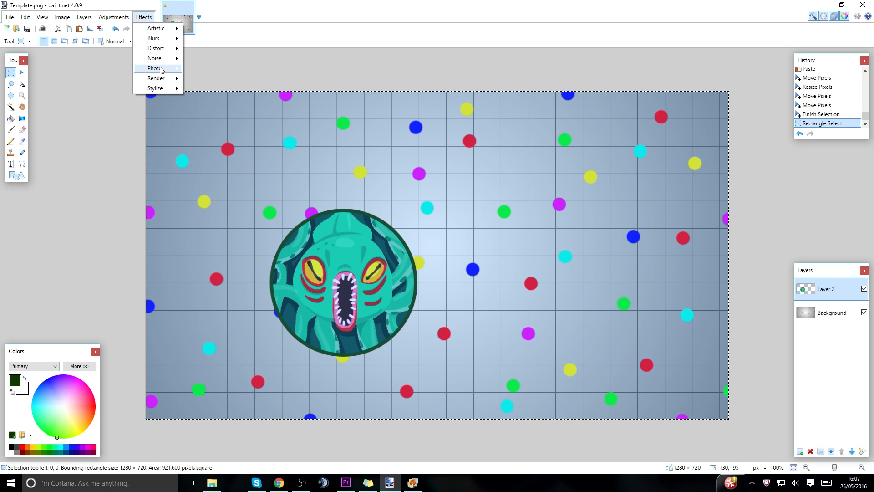
pyautogui.moveTo(159, 48)
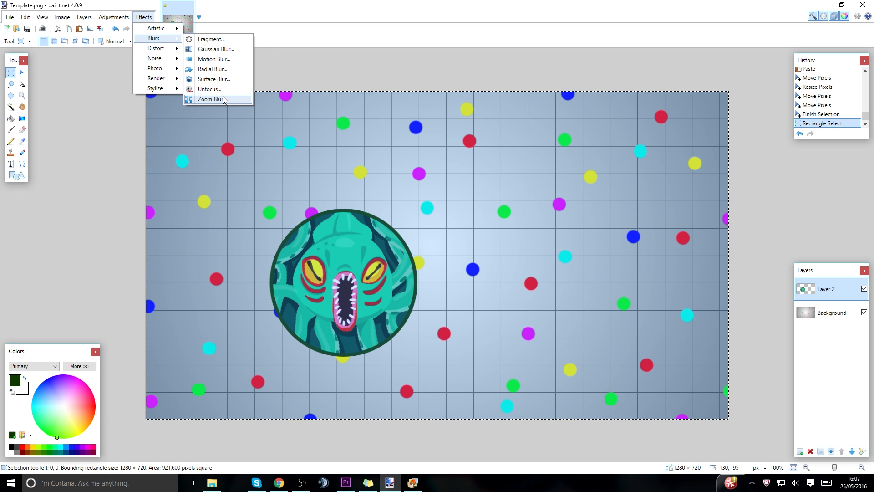
pyautogui.click(211, 100)
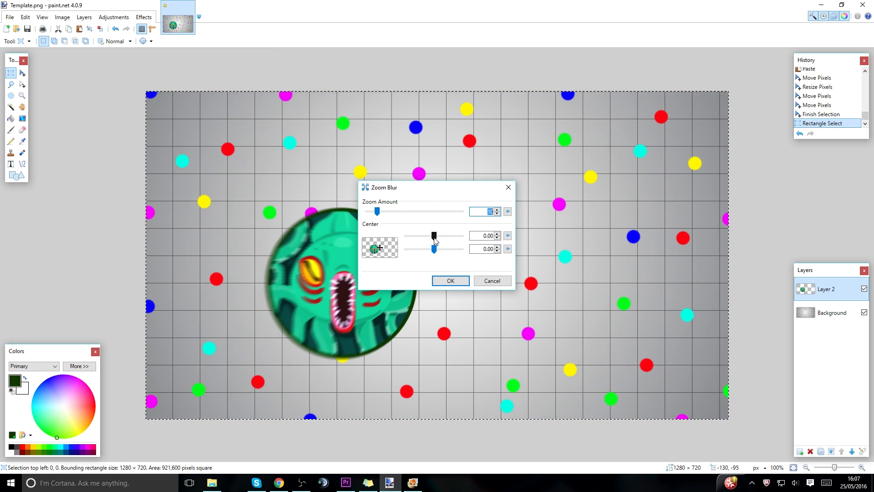
pyautogui.moveTo(434, 236); pyautogui.dragTo(342, 238)
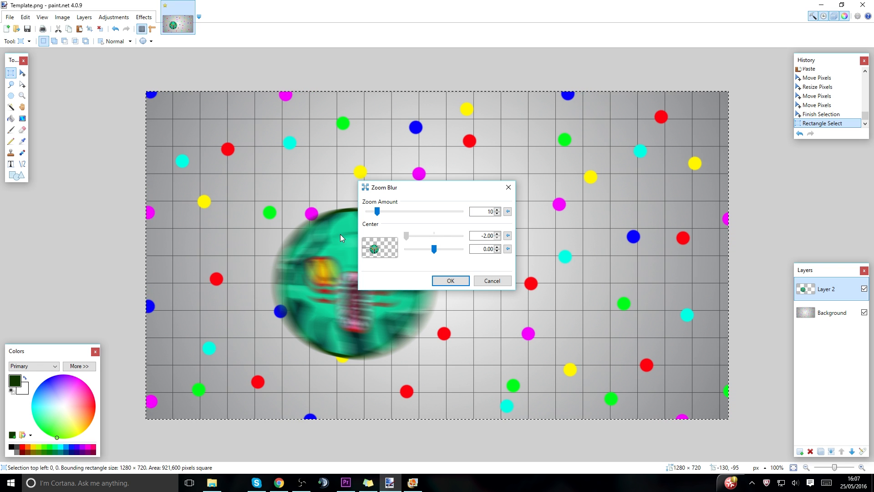
pyautogui.click(492, 280)
# Apply a centered Motion Blur at a 25-degree angle with an increased distance to the kraken layer.
pyautogui.click(144, 17)
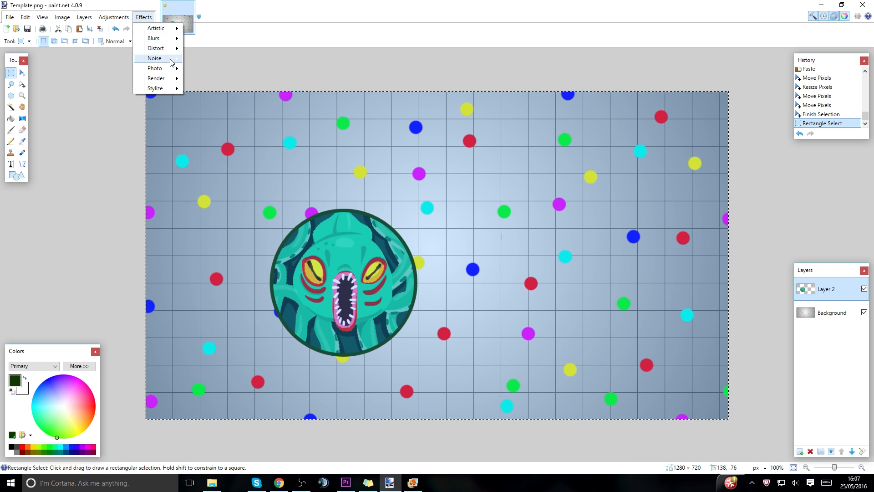
pyautogui.moveTo(164, 38)
pyautogui.click(207, 59)
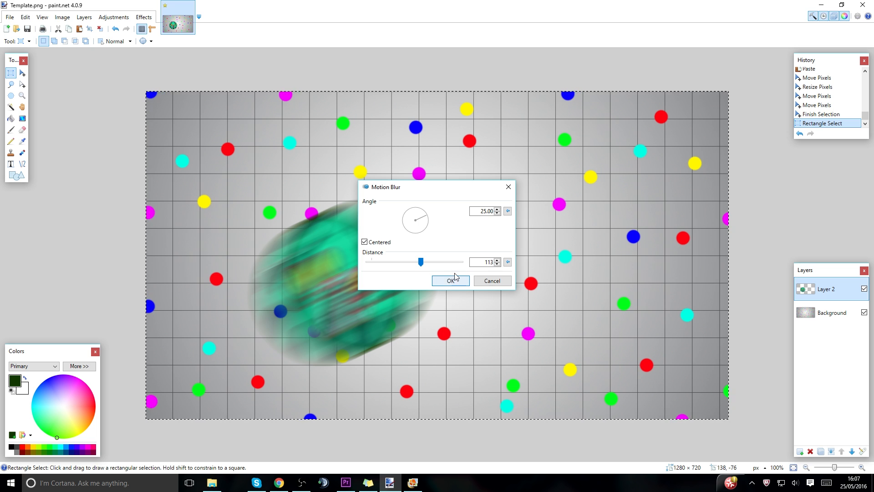
pyautogui.moveTo(421, 261); pyautogui.dragTo(434, 262)
pyautogui.click(438, 280)
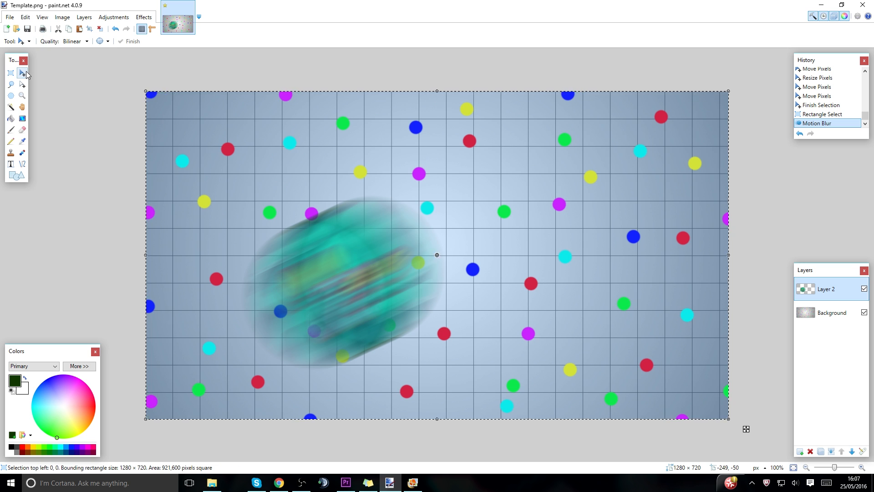
# Move the blurred kraken to the right and slightly up, towards the middle of the canvas.
pyautogui.click(22, 74)
pyautogui.moveTo(424, 211); pyautogui.dragTo(456, 271)
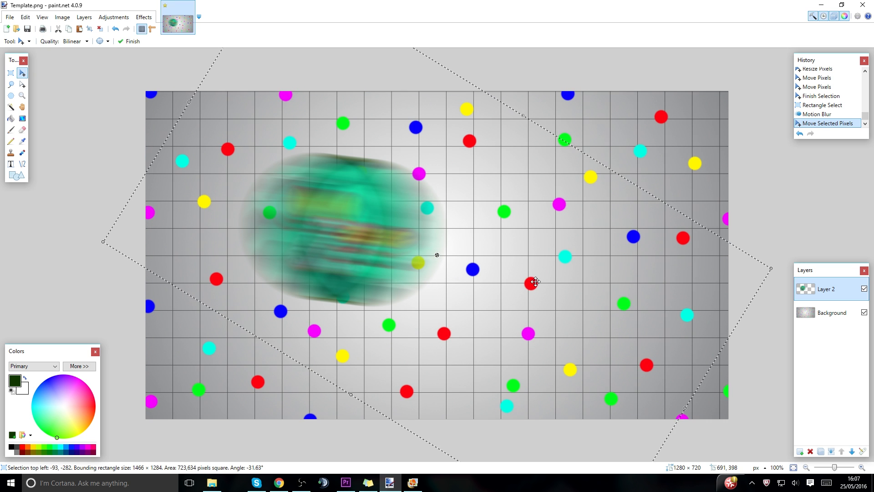
pyautogui.hotkey('ctrl', 'z')
pyautogui.moveTo(472, 330); pyautogui.dragTo(518, 321)
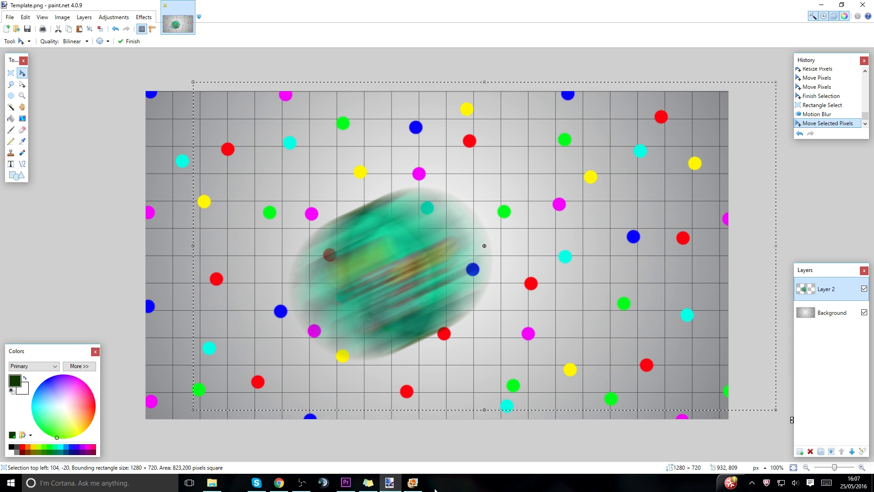
# Paste the sharp kraken onto a new layer, enlarge its selection to about 777 × 828 pixels over the canvas's right half, and deselect it.
pyautogui.hotkey('ctrl', 'shift', 'v')
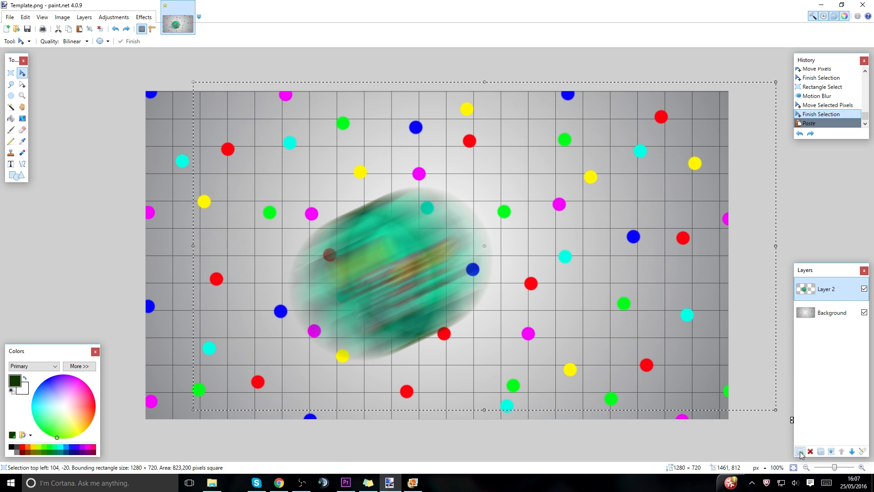
pyautogui.moveTo(565, 378); pyautogui.dragTo(770, 389)
pyautogui.moveTo(624, 224); pyautogui.dragTo(653, 250)
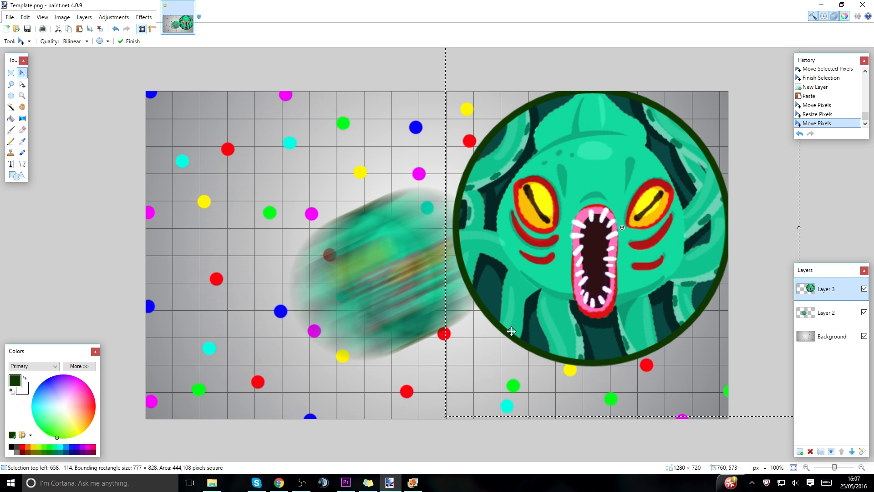
pyautogui.click(10, 73)
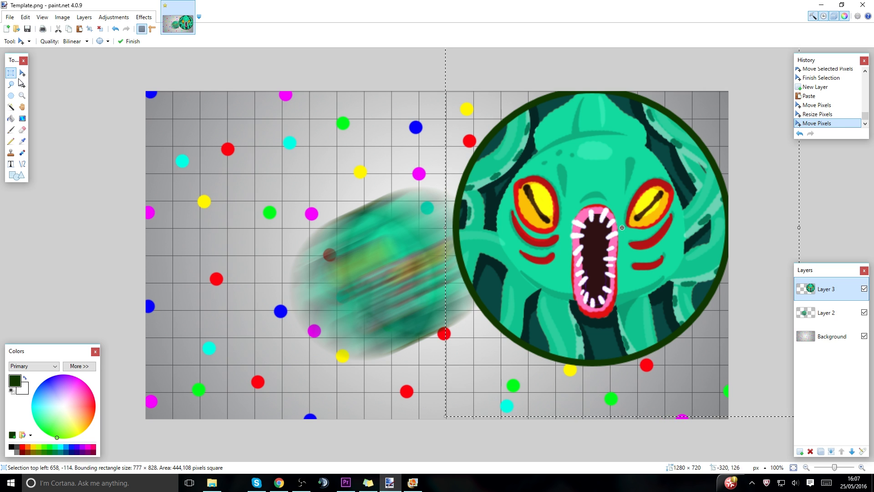
pyautogui.click(339, 169)
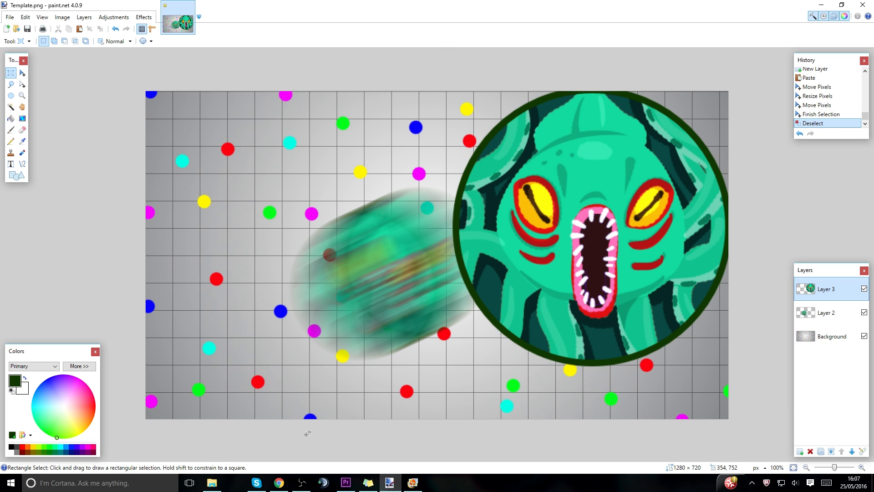
# Open Virus_in-game_2.png from the Skins folder in File Explorer and copy the image.
pyautogui.click(211, 483)
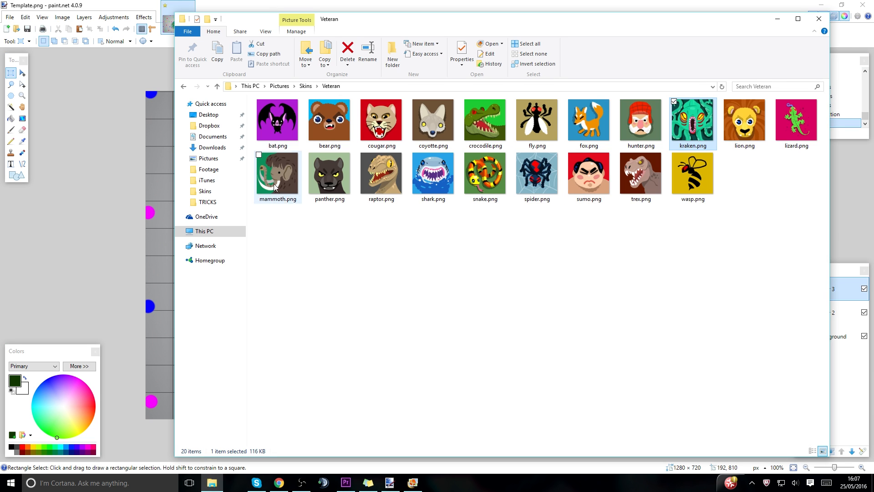
pyautogui.click(306, 86)
pyautogui.doubleClick(382, 212)
pyautogui.rightClick(379, 209)
pyautogui.rightClick(402, 199)
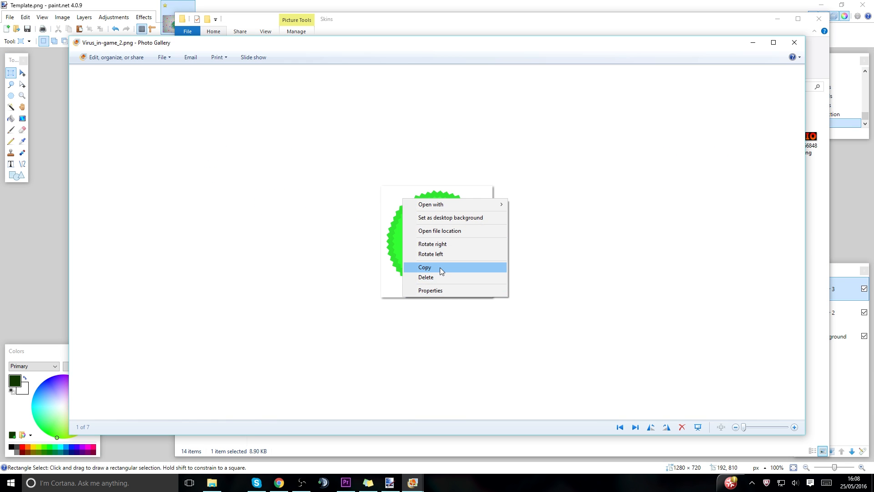
pyautogui.click(492, 268)
# Return to paint.net, paste the green virus onto a new layer, and move it to the canvas's lower-left corner.
pyautogui.click(389, 483)
pyautogui.hotkey('ctrl', 'v')
pyautogui.hotkey('ctrl', 'z')
pyautogui.hotkey('ctrl', 'shift', 'n')
pyautogui.hotkey('ctrl', 'v')
pyautogui.moveTo(202, 171); pyautogui.dragTo(206, 423)
# Open OMG face.png from the Pictures folder in File Explorer and copy the image.
pyautogui.click(212, 483)
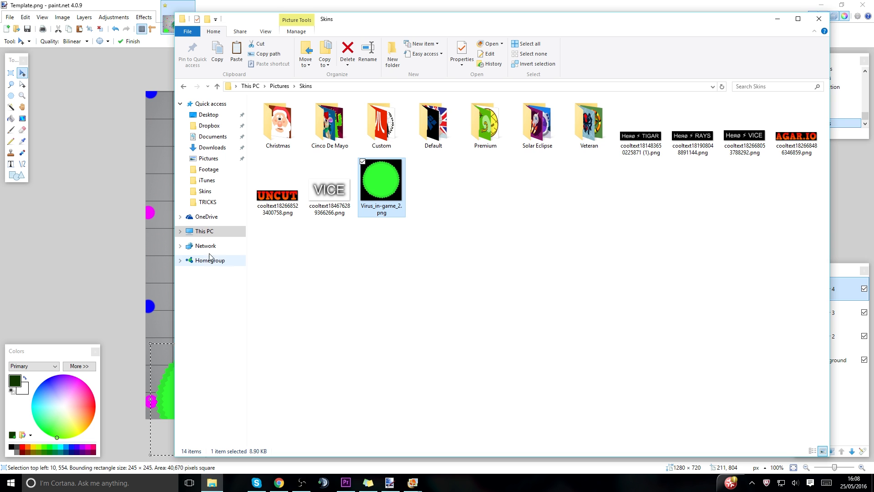
pyautogui.click(225, 159)
pyautogui.moveTo(826, 156); pyautogui.dragTo(829, 293)
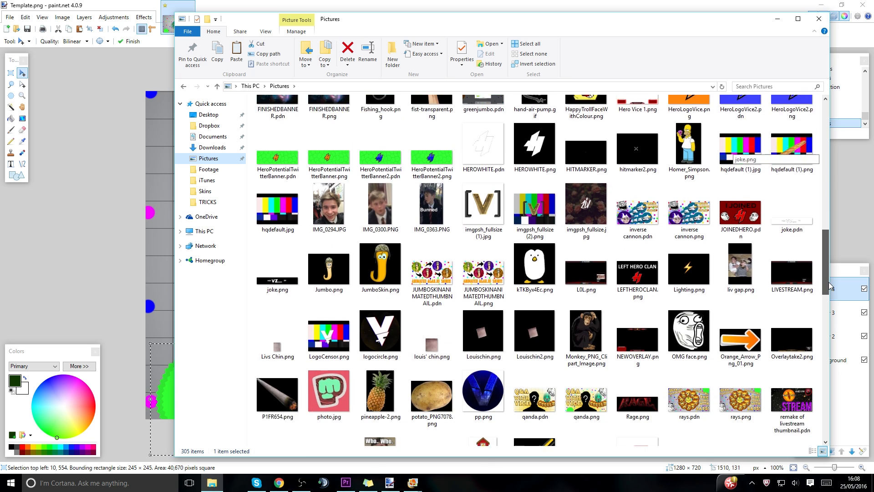
pyautogui.click(699, 292)
pyautogui.doubleClick(699, 292)
pyautogui.rightClick(372, 233)
pyautogui.click(407, 300)
# Return to paint.net, paste the OMG face onto a new layer, and place it in the canvas's upper-left corner rotated to -45°.
pyautogui.click(389, 483)
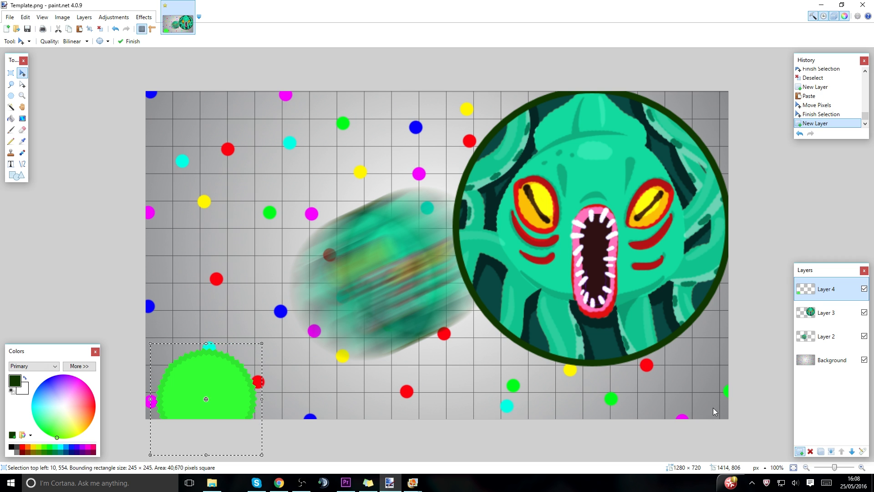
pyautogui.hotkey('ctrl', 'shift', 'v')
pyautogui.moveTo(295, 159); pyautogui.dragTo(211, 170)
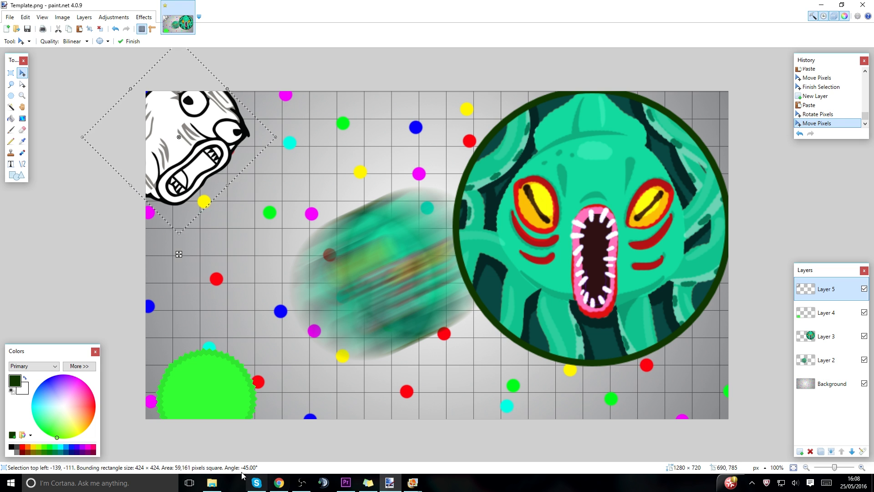
# Open the red-orange AGAR.IO text image from the Skins folder in File Explorer and copy it.
pyautogui.click(212, 483)
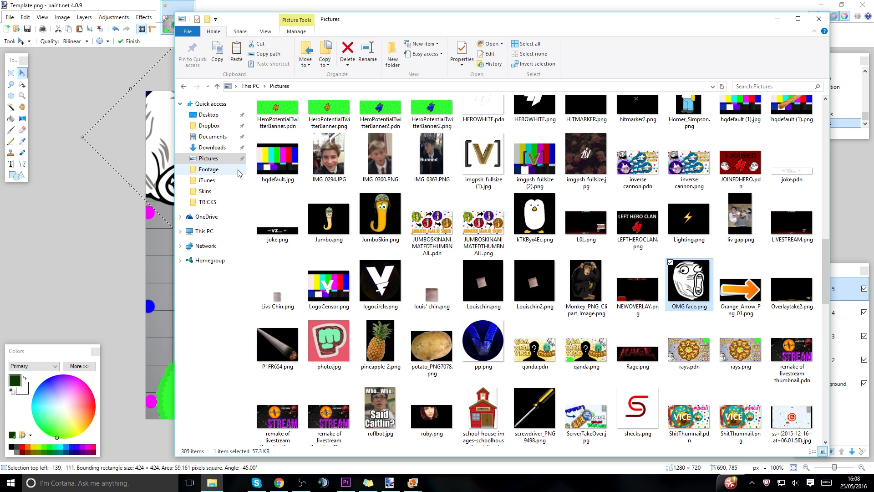
pyautogui.click(224, 192)
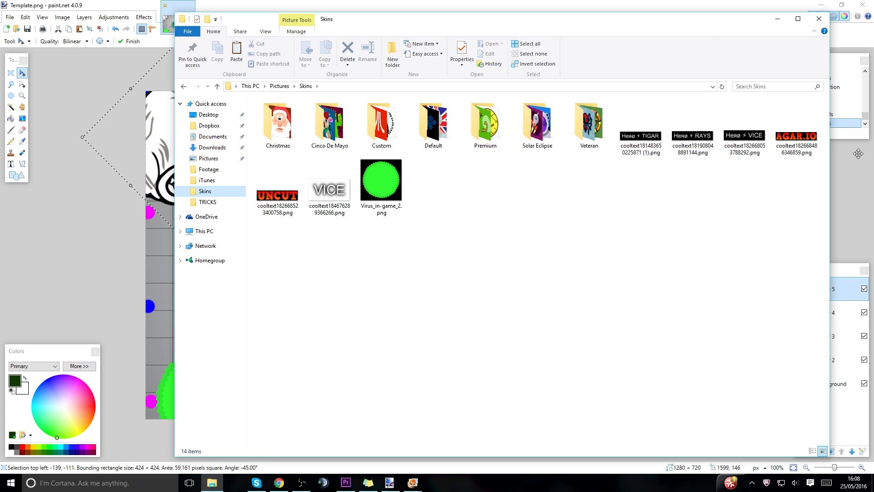
pyautogui.doubleClick(797, 137)
pyautogui.rightClick(459, 257)
pyautogui.click(472, 319)
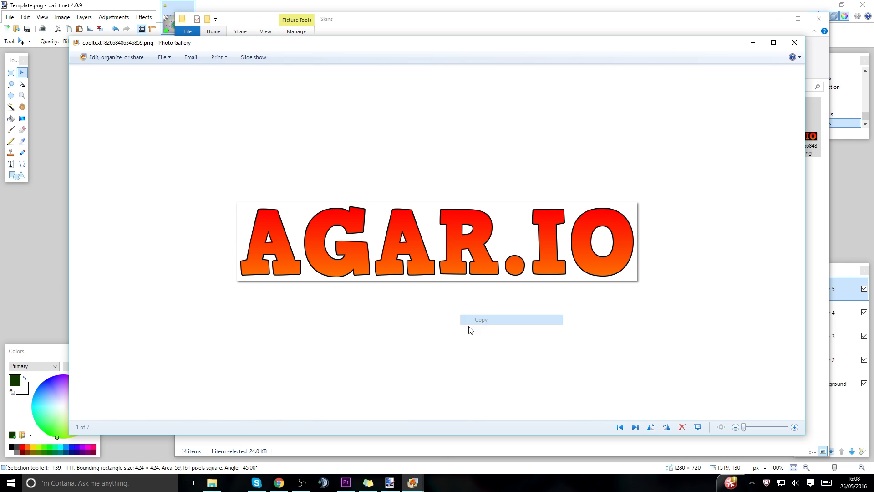
# Paste AGAR.IO onto a new paint.net layer, rotate it to 30°, and resize and position it above the blurred kraken.
pyautogui.click(395, 483)
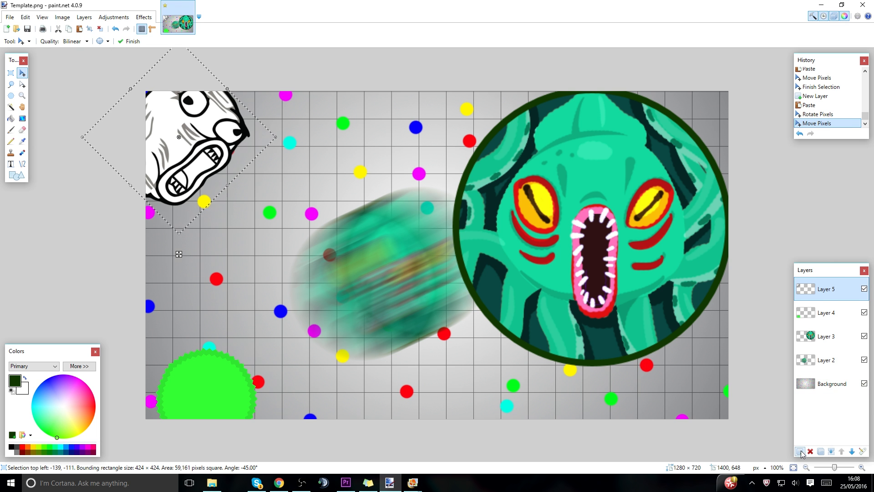
pyautogui.hotkey('ctrl', 'shift', 'v')
pyautogui.moveTo(571, 154); pyautogui.dragTo(506, 59)
pyautogui.moveTo(442, 106); pyautogui.dragTo(450, 207)
pyautogui.moveTo(508, 95); pyautogui.dragTo(437, 158)
pyautogui.moveTo(421, 188); pyautogui.dragTo(416, 132)
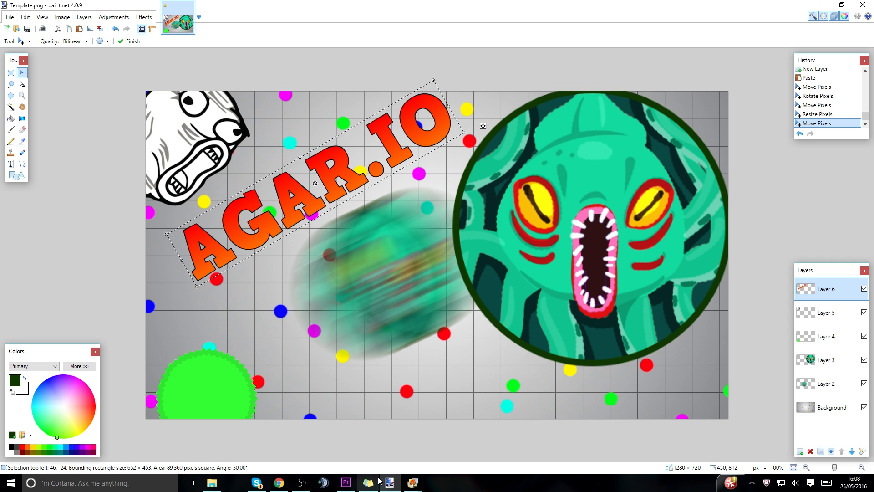
# Open the white VICE text image from the Skins folder in File Explorer and copy it.
pyautogui.click(212, 483)
pyautogui.doubleClick(330, 191)
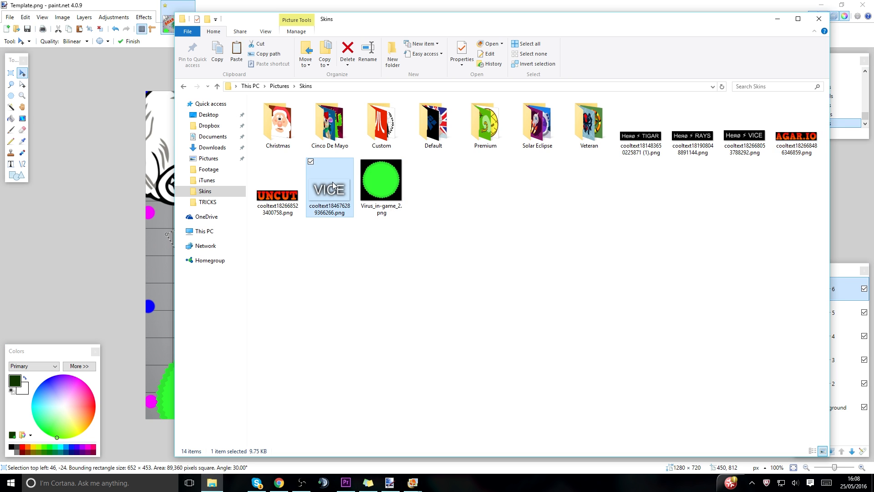
pyautogui.rightClick(411, 245)
pyautogui.click(433, 314)
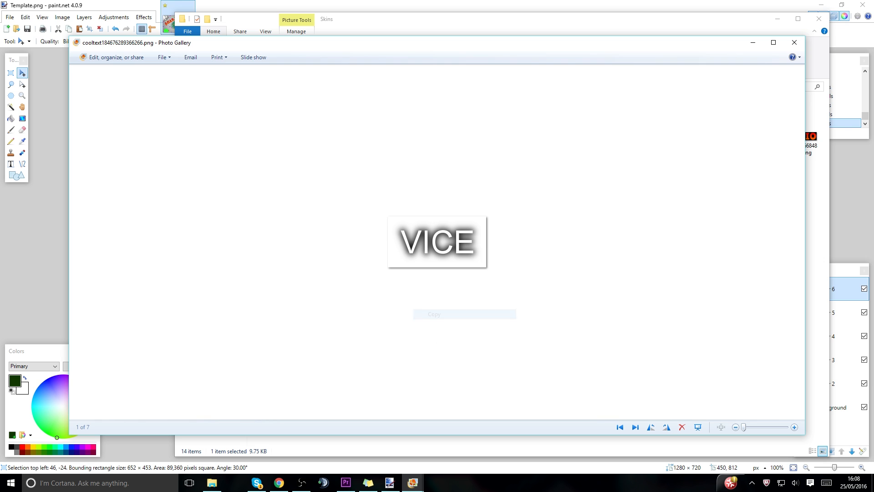
# Paste VICE onto a new paint.net layer, enlarge it to about 889 × 460 pixels, and move it over the sharp kraken.
pyautogui.click(390, 483)
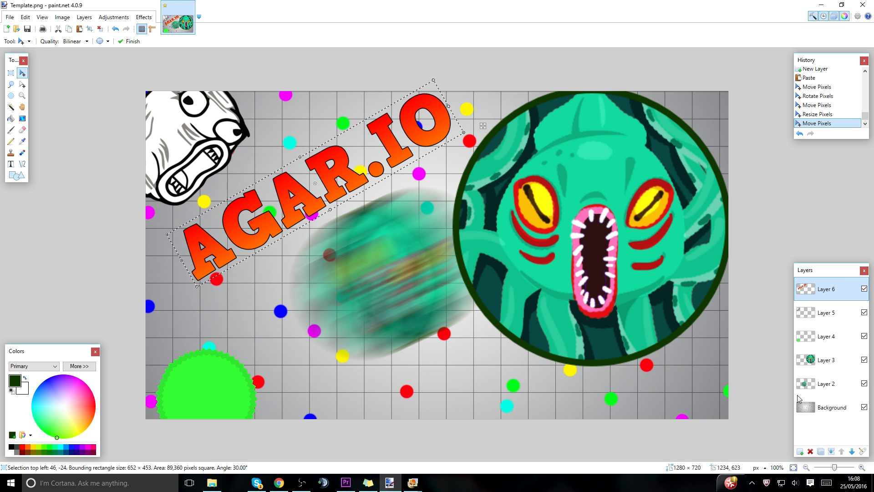
pyautogui.click(800, 452)
pyautogui.hotkey('ctrl', 'v')
pyautogui.moveTo(196, 124); pyautogui.dragTo(438, 222)
pyautogui.moveTo(486, 239); pyautogui.dragTo(873, 441)
pyautogui.moveTo(712, 371); pyautogui.dragTo(672, 270)
pyautogui.moveTo(347, 88); pyautogui.dragTo(430, 131)
pyautogui.moveTo(632, 281); pyautogui.dragTo(595, 272)
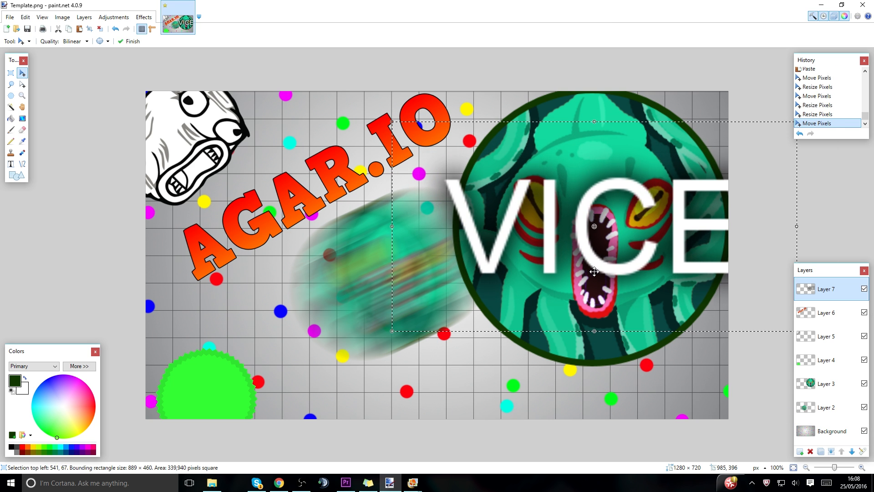
# Switch to Chrome, open Cool Text's White Logo Design page in a new tab, and set the text size to 200.
pyautogui.click(279, 482)
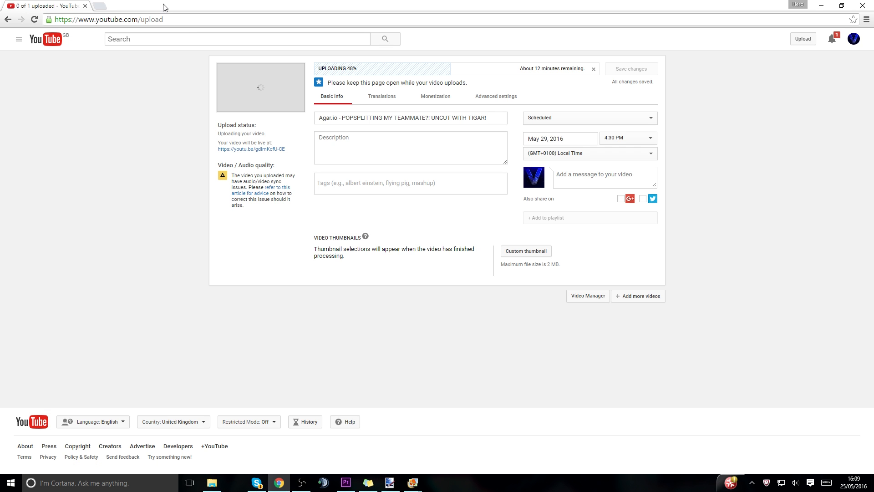
pyautogui.click(101, 6)
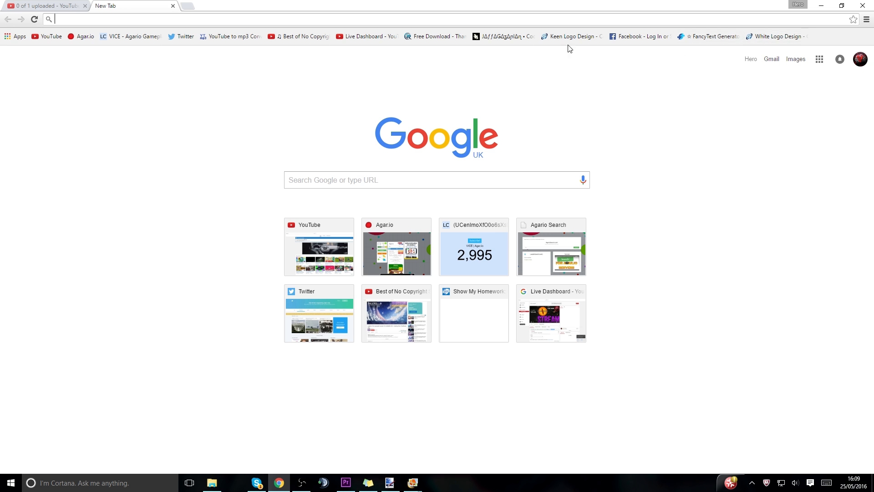
pyautogui.click(777, 37)
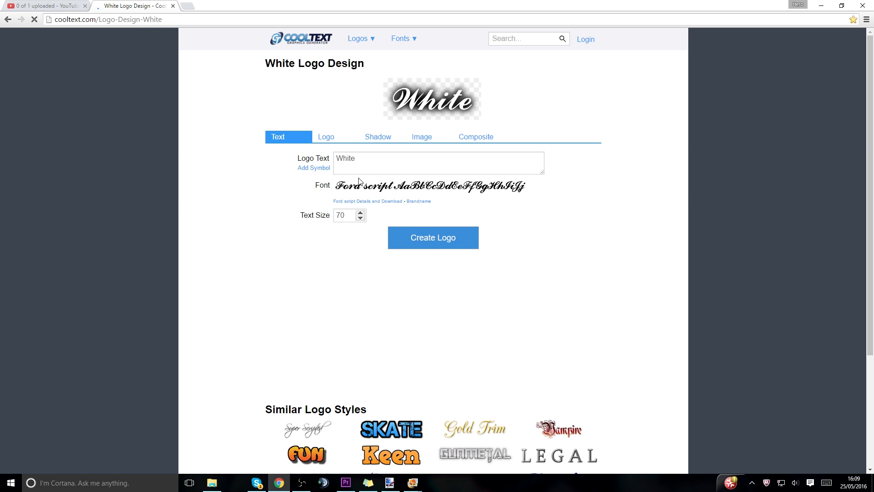
pyautogui.moveTo(350, 217); pyautogui.dragTo(331, 219)
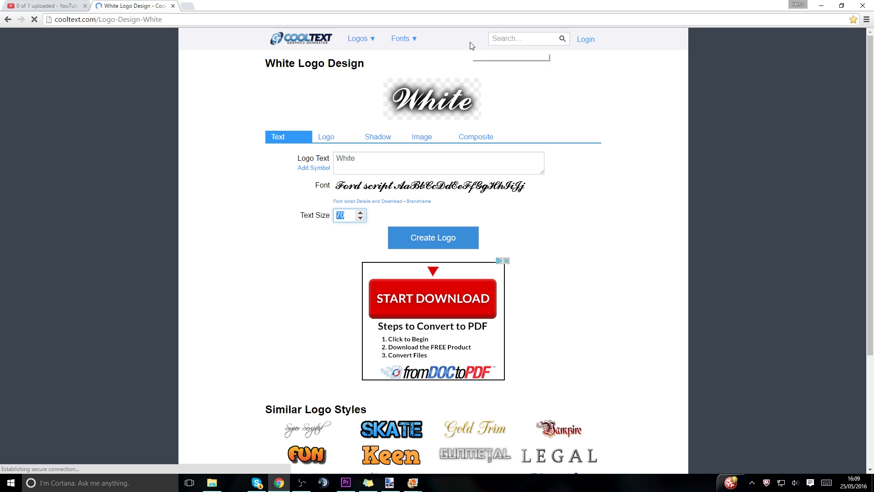
pyautogui.write('200')
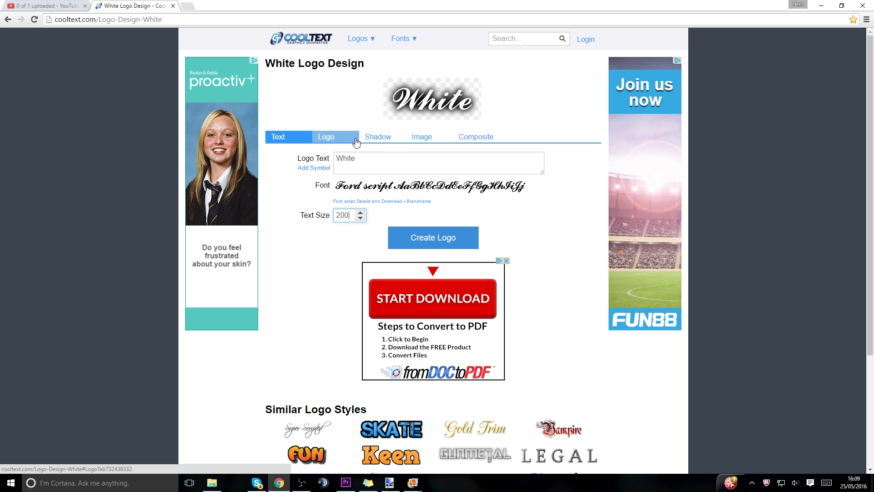
# Change the logo's font to Arial Unicode MS from the fonts starting with A.
pyautogui.click(353, 190)
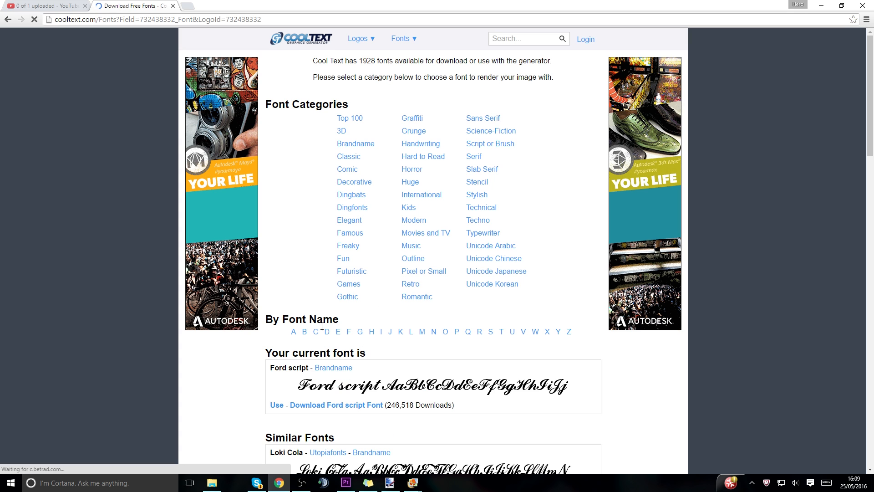
pyautogui.click(293, 332)
pyautogui.moveTo(870, 49); pyautogui.dragTo(870, 349)
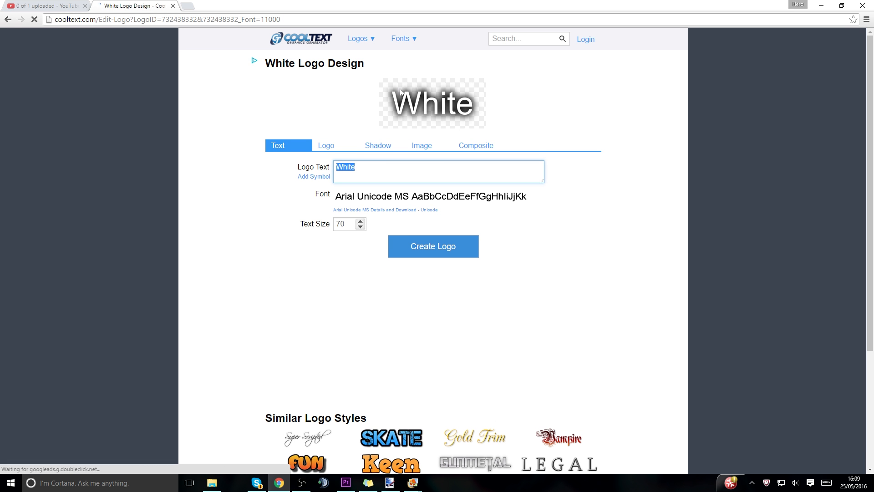
# Set the logo text to VICE.
pyautogui.write('VICVE')
pyautogui.press('BackSpace')
pyautogui.press('BackSpace')
pyautogui.write('E')
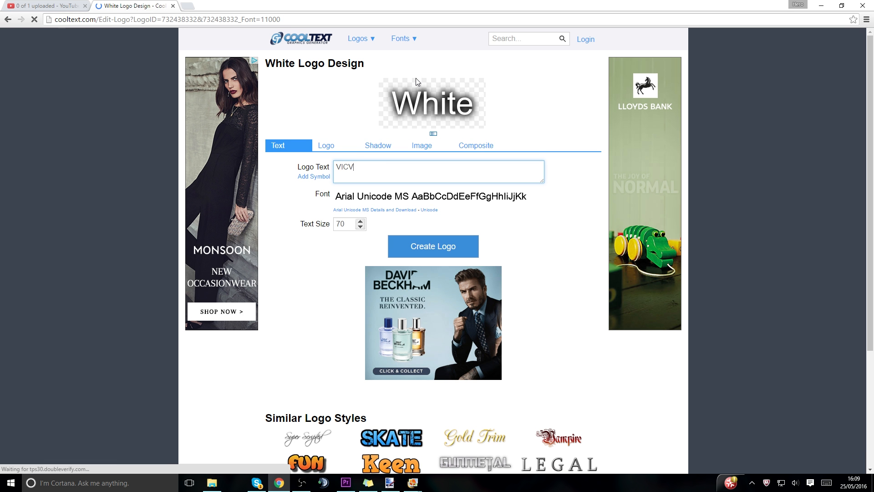
# Replace the logo text with TIGAR, create the logo, and download the image.
pyautogui.moveTo(360, 168); pyautogui.dragTo(178, 169)
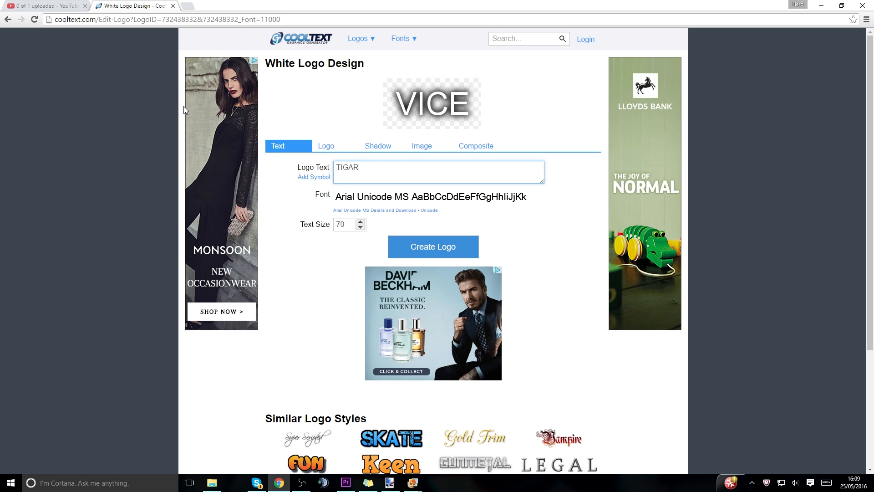
pyautogui.click(418, 245)
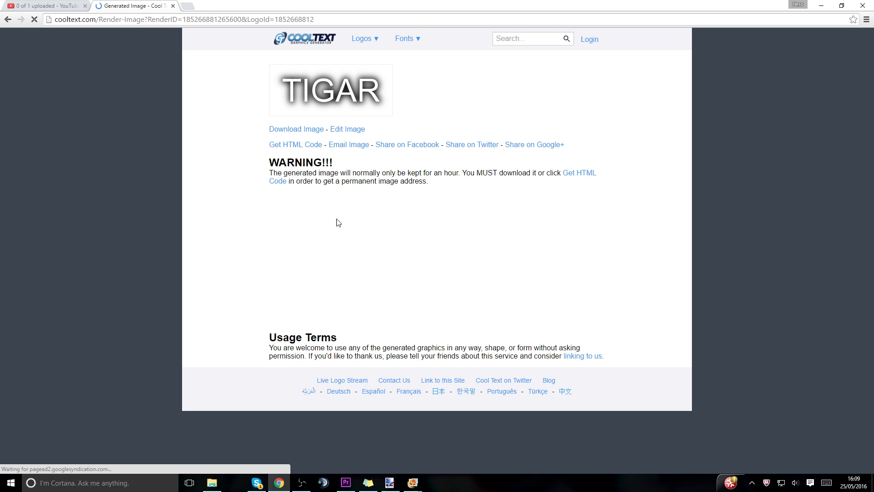
pyautogui.click(293, 129)
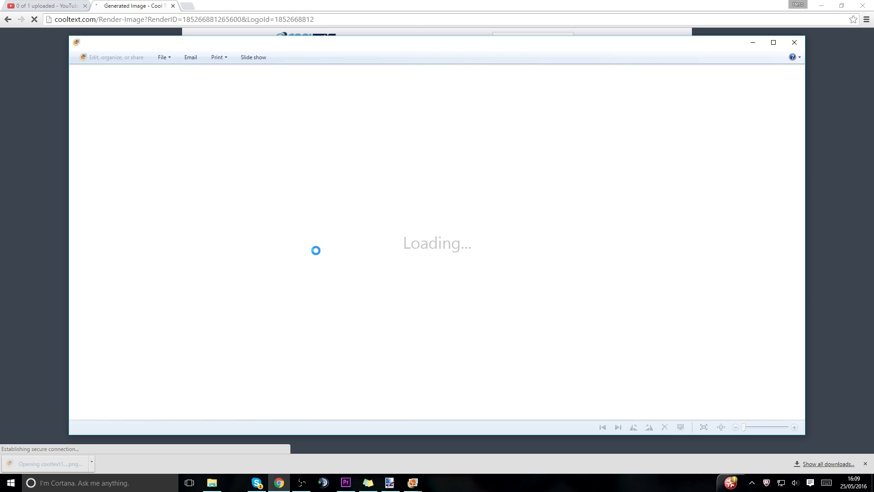
# Copy the downloaded TIGAR image, paste it onto a new paint.net layer, enlarge and move it towards the canvas's middle, and erase it.
pyautogui.rightClick(444, 251)
pyautogui.click(466, 321)
pyautogui.click(390, 483)
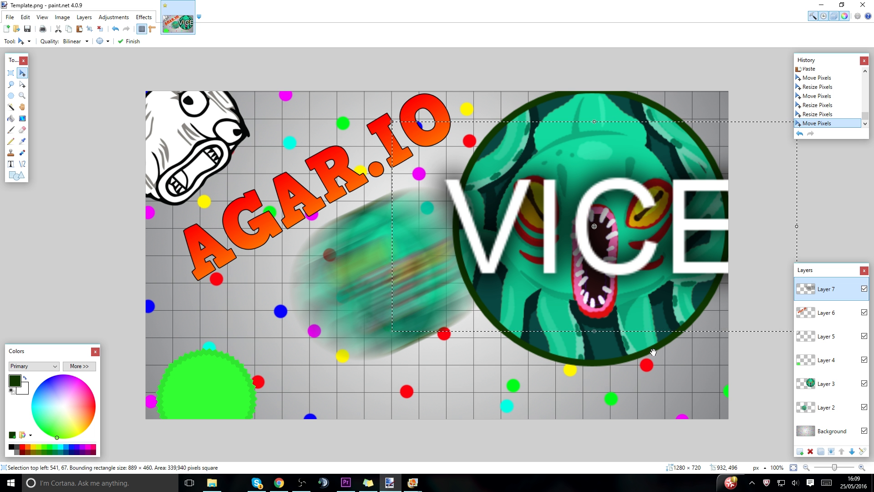
pyautogui.click(800, 451)
pyautogui.hotkey('ctrl', 'v')
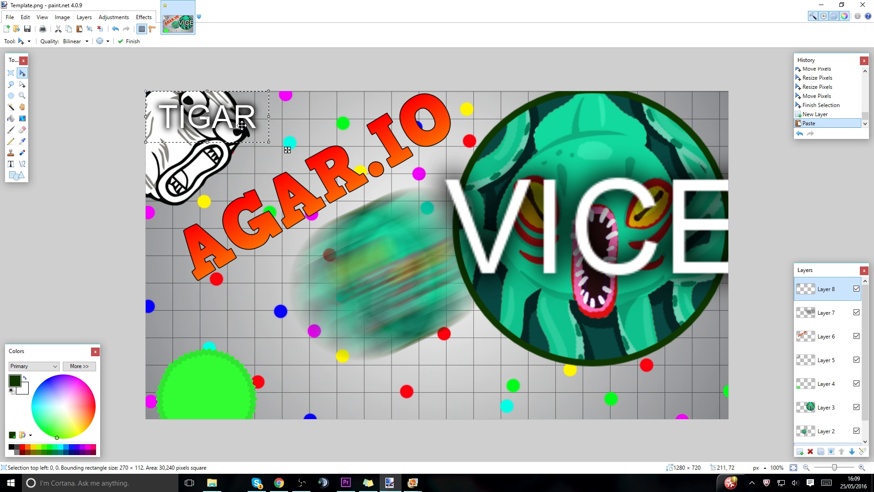
pyautogui.moveTo(440, 226); pyautogui.dragTo(406, 211)
pyautogui.moveTo(331, 156); pyautogui.dragTo(451, 255)
pyautogui.press('Delete')
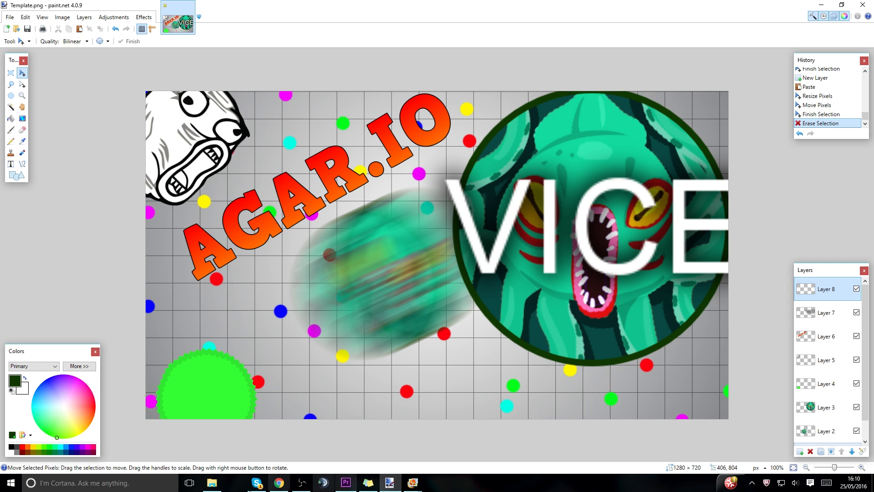
# Switch back to Chrome and open Cool Text's Keen Logo Design page in a new tab, closing the finished logo's tab.
pyautogui.click(278, 482)
pyautogui.click(188, 6)
pyautogui.click(171, 6)
pyautogui.click(174, 6)
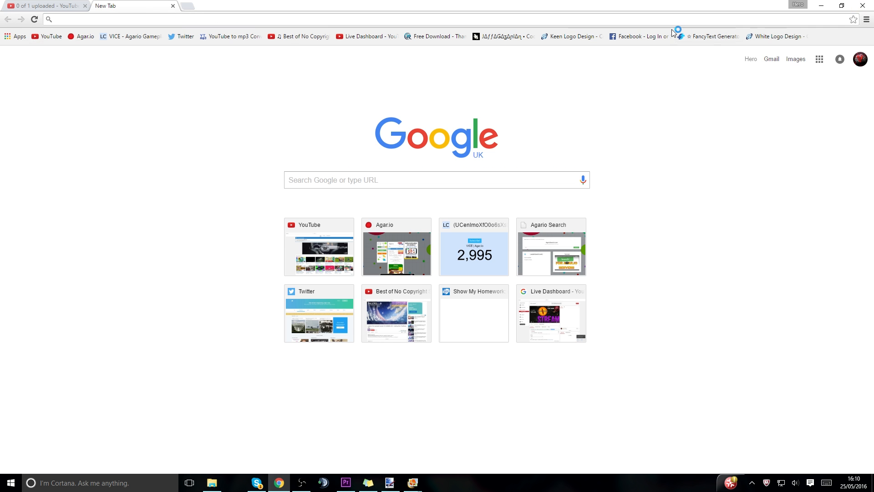
pyautogui.click(575, 36)
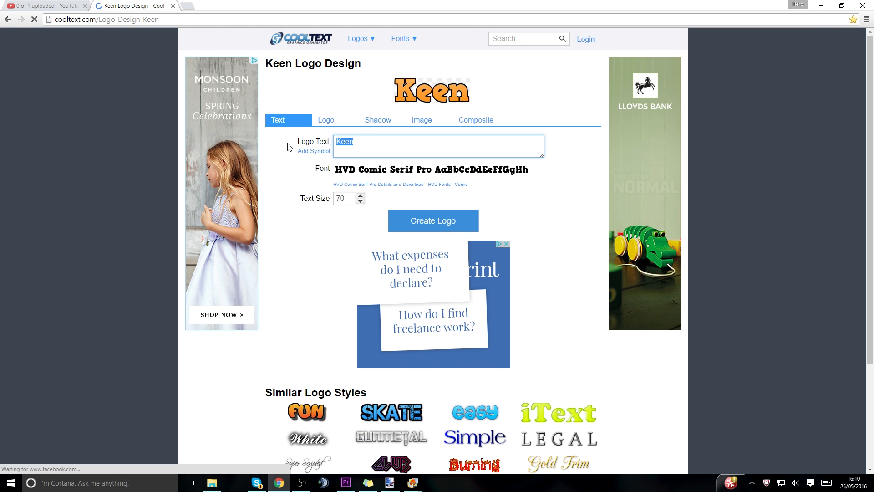
# Set the Keen logo's text to TRICKSPLIT and its text size to 200.
pyautogui.write('TRICKSPLIT')
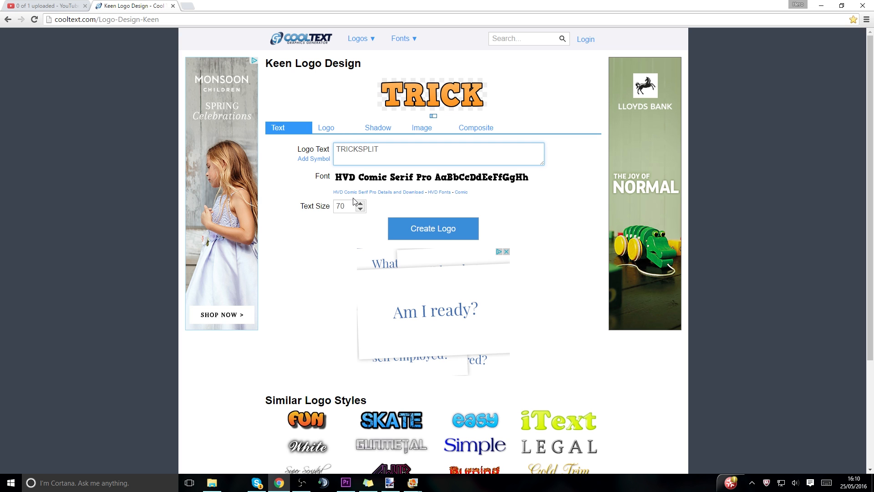
pyautogui.moveTo(350, 198); pyautogui.dragTo(321, 209)
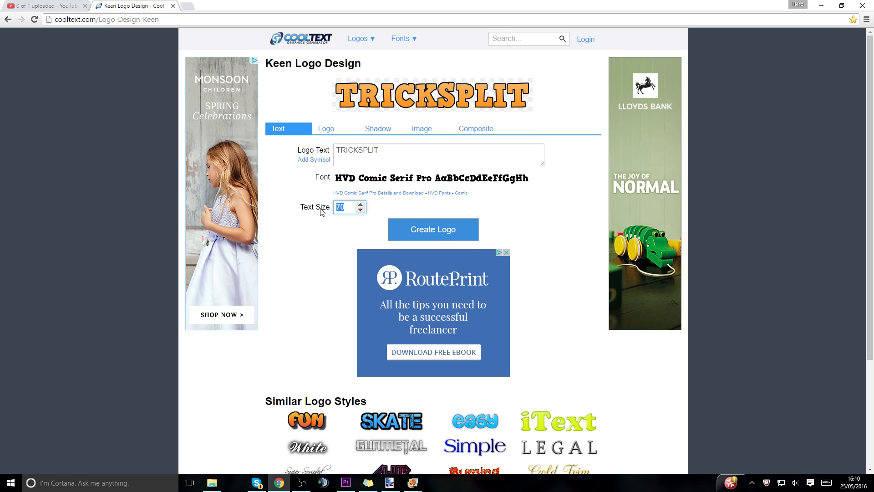
# Set the TRICKSPLIT logo's start color to #FF0000 and its end color to #1F95EF.
pyautogui.click(337, 129)
pyautogui.click(340, 165)
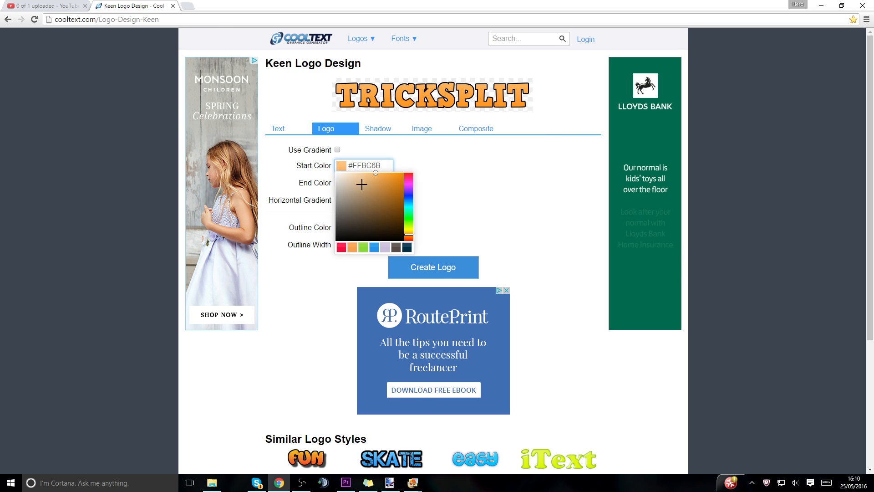
pyautogui.moveTo(302, 219); pyautogui.dragTo(317, 197)
pyautogui.moveTo(267, 220); pyautogui.dragTo(314, 201)
pyautogui.click(343, 210)
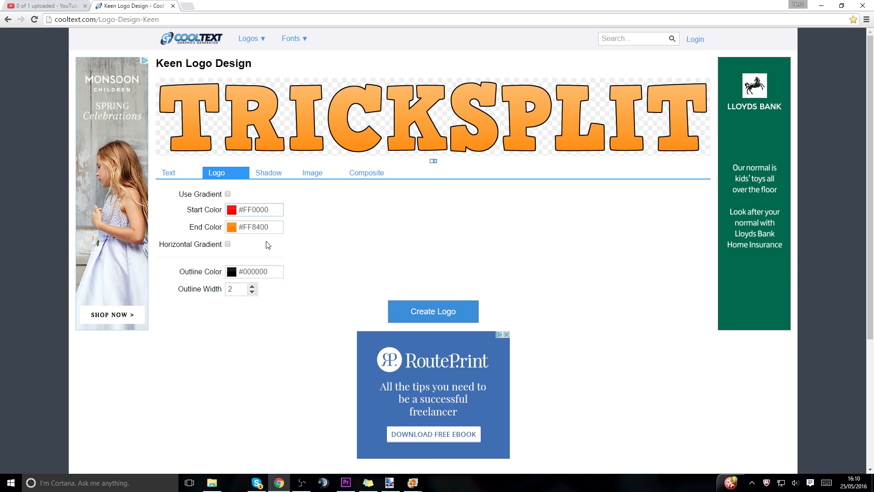
pyautogui.click(241, 226)
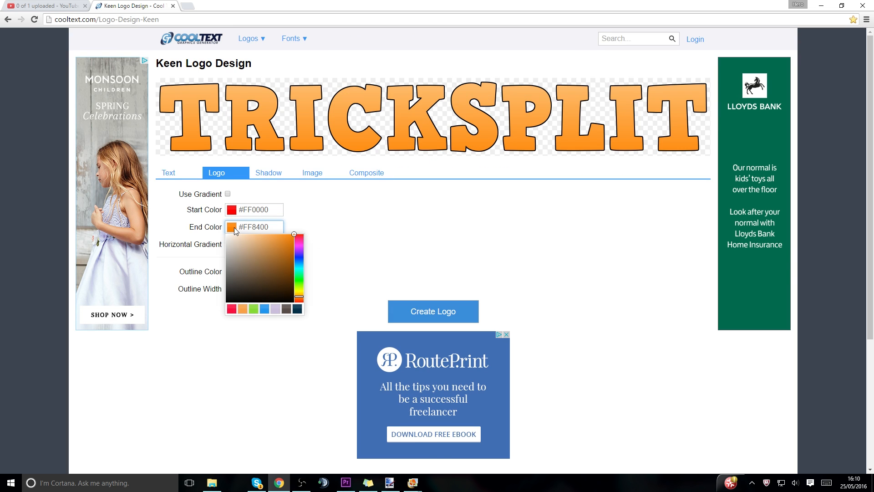
pyautogui.click(265, 309)
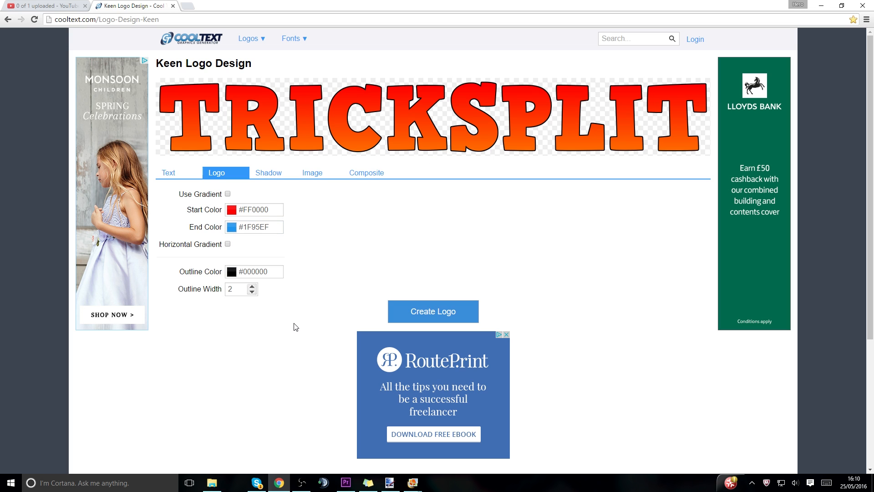
# Try yellow-green #DDFF00, green #00FF15 and black #000000 as the TRICKSPLIT logo's end color.
pyautogui.click(236, 225)
pyautogui.click(299, 289)
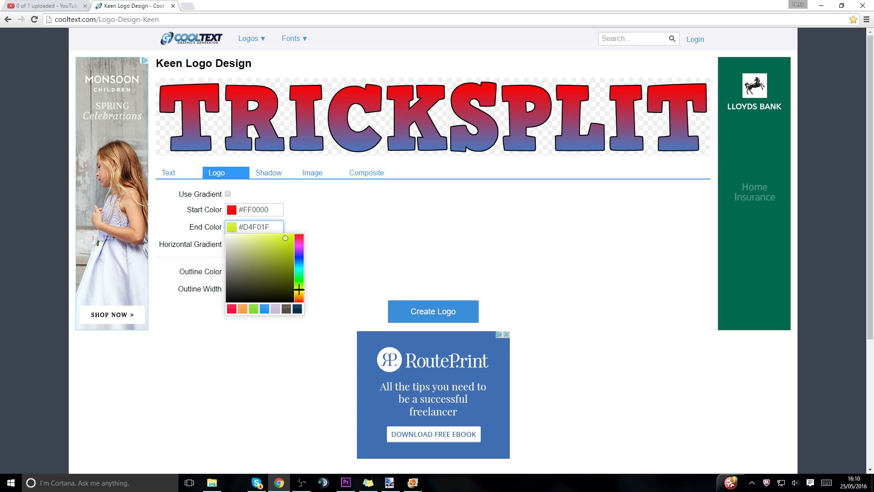
pyautogui.moveTo(285, 241); pyautogui.dragTo(329, 212)
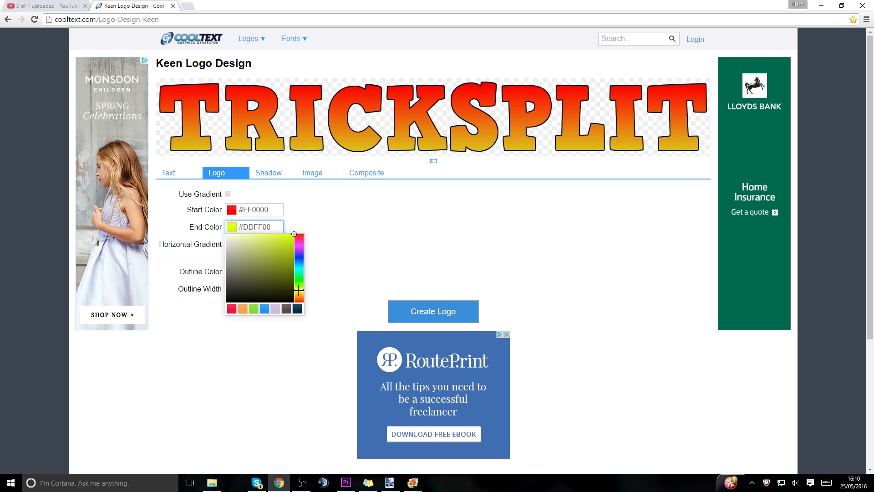
pyautogui.moveTo(299, 289); pyautogui.dragTo(303, 278)
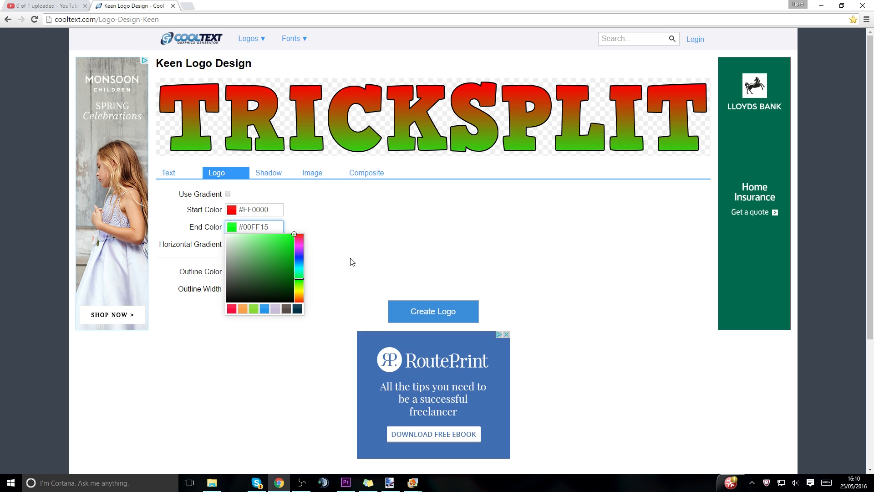
pyautogui.moveTo(293, 234)
pyautogui.mouseDown()
pyautogui.moveTo(246, 246)
pyautogui.moveTo(103, 439)
pyautogui.mouseUp()
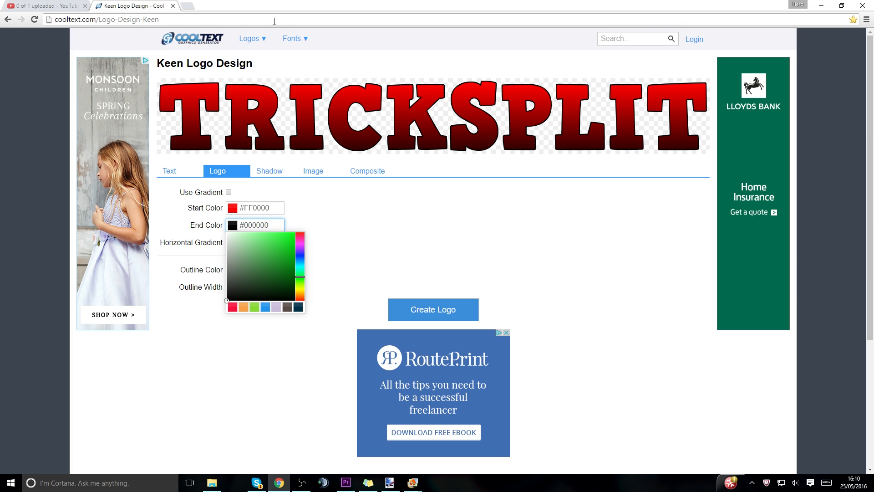
# Close the Keen logo page, switch to paint.net and create a new blank 270 × 112 pixel image.
pyautogui.click(173, 6)
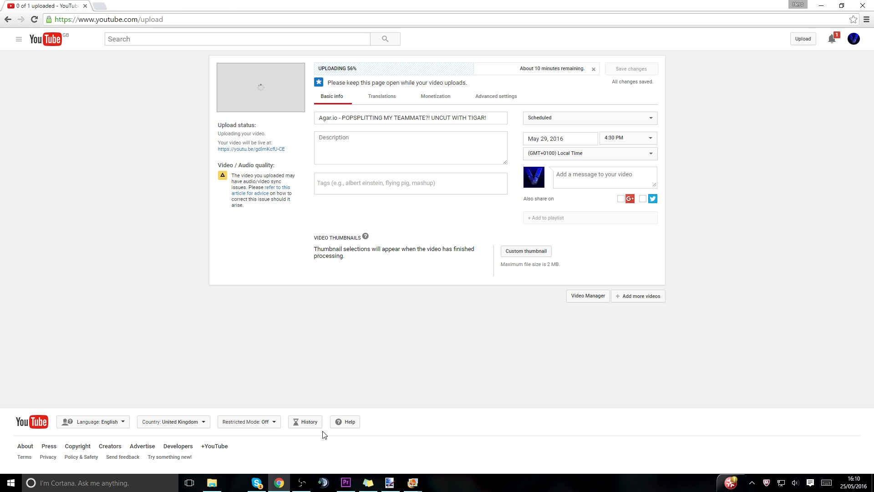
pyautogui.click(389, 482)
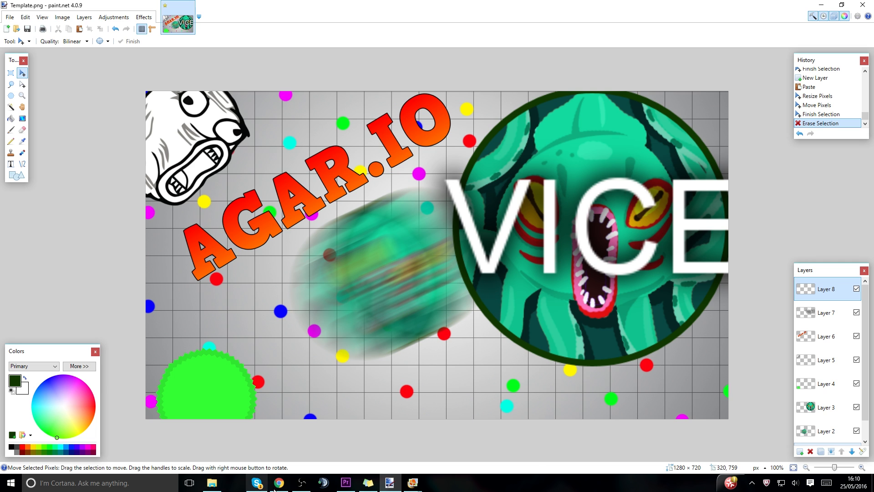
pyautogui.click(8, 17)
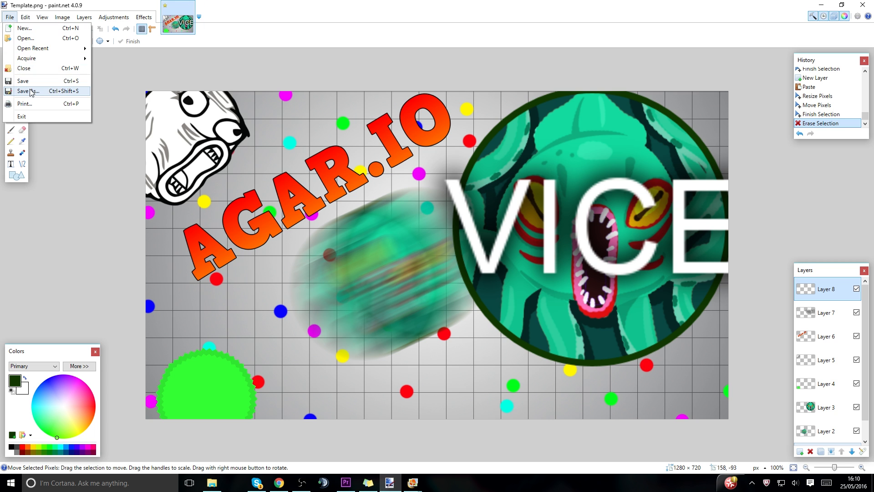
pyautogui.click(36, 28)
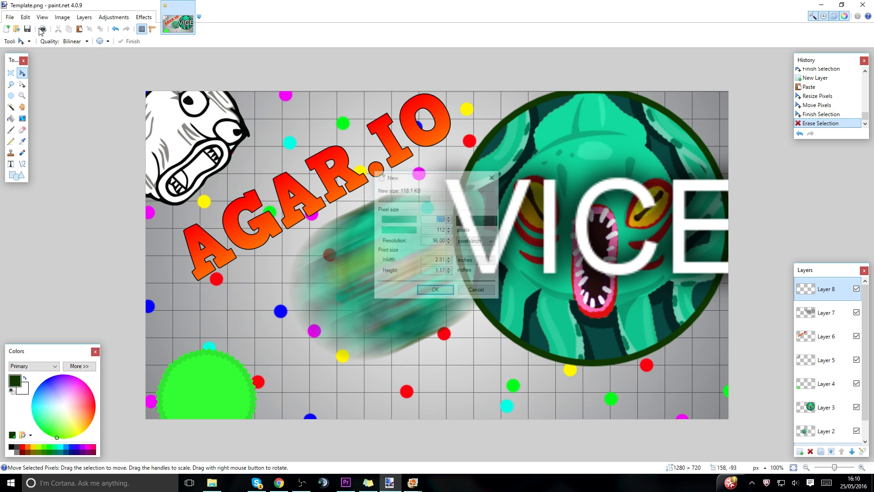
pyautogui.click(435, 291)
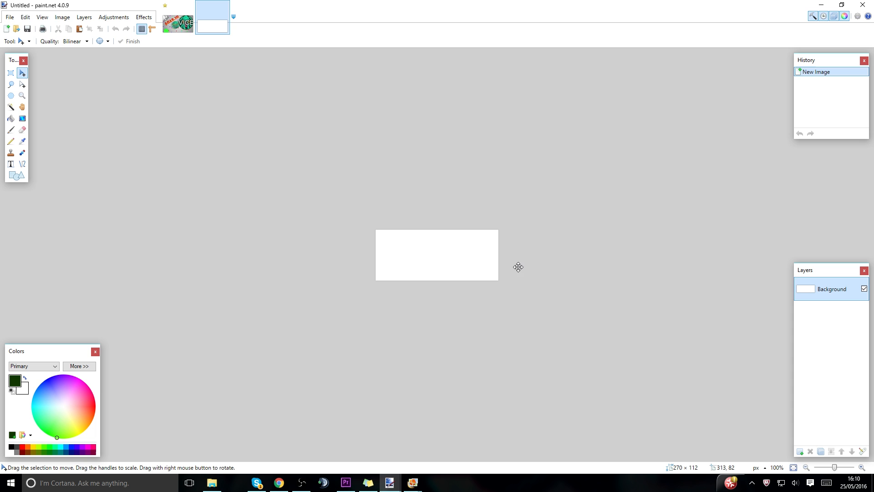
# Open the grid background image ThumbnailTemplate.png from the Pictures folder.
pyautogui.click(9, 16)
pyautogui.click(9, 16)
pyautogui.click(9, 18)
pyautogui.click(9, 19)
pyautogui.click(9, 19)
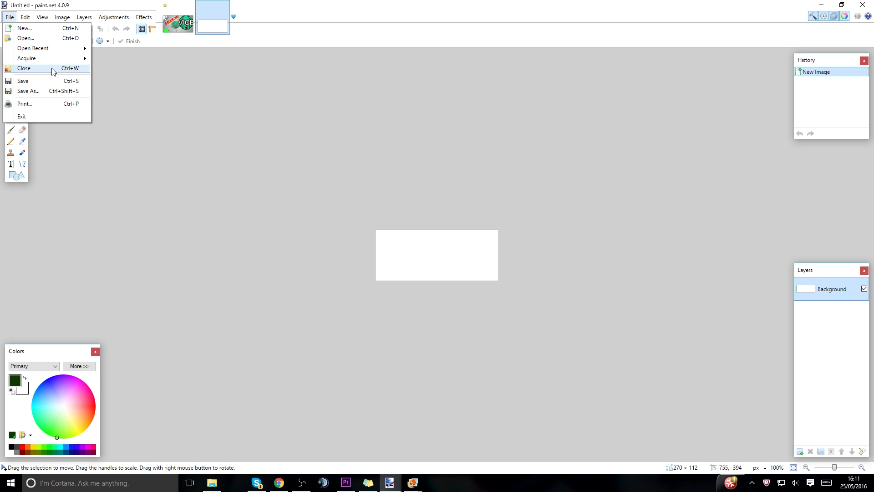
pyautogui.click(48, 38)
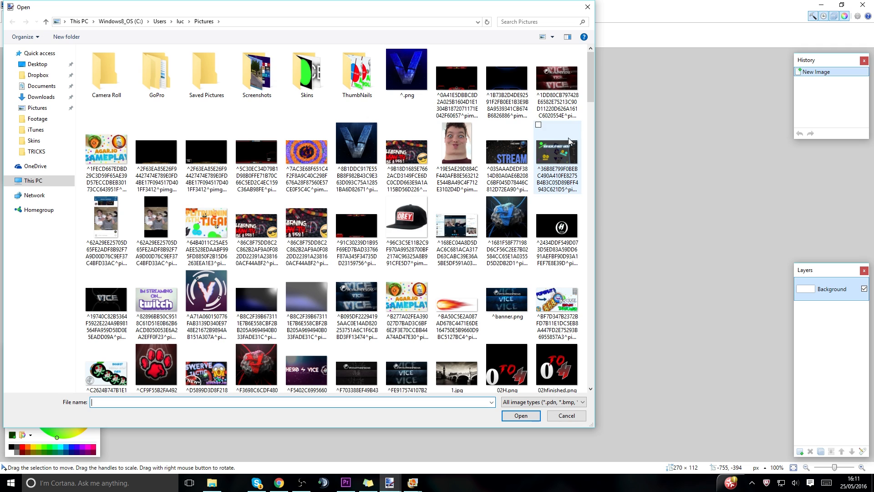
pyautogui.moveTo(592, 85); pyautogui.dragTo(580, 346)
pyautogui.doubleClick(308, 155)
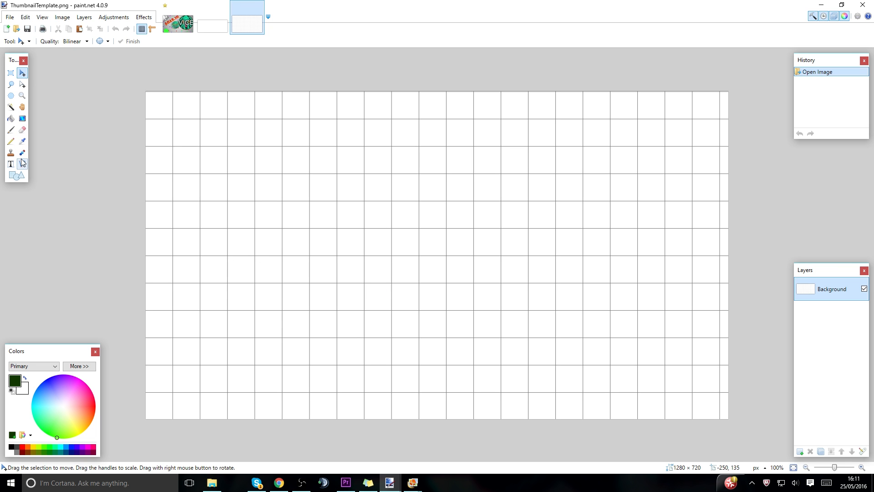
# Draw a radial gradient about 744 px long from the canvas center to its upper-right corner, white inside, black outside, with Multiply blending.
pyautogui.click(22, 118)
pyautogui.moveTo(439, 264); pyautogui.dragTo(728, 93)
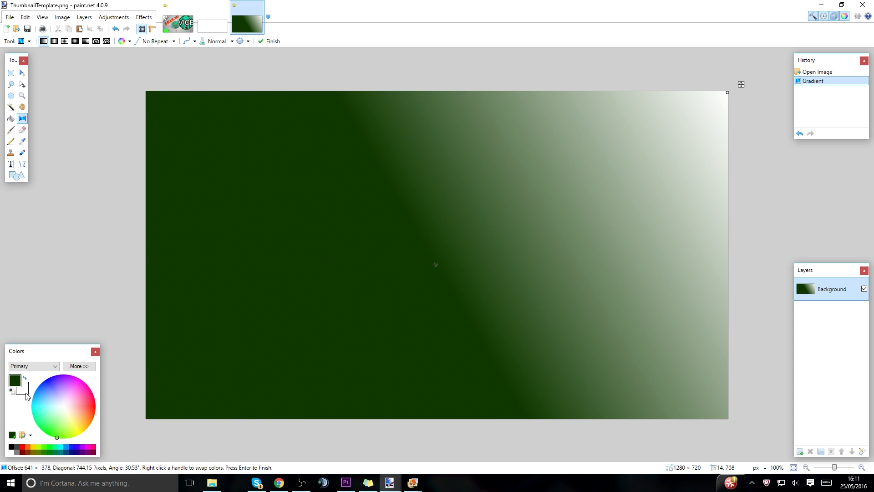
pyautogui.click(13, 448)
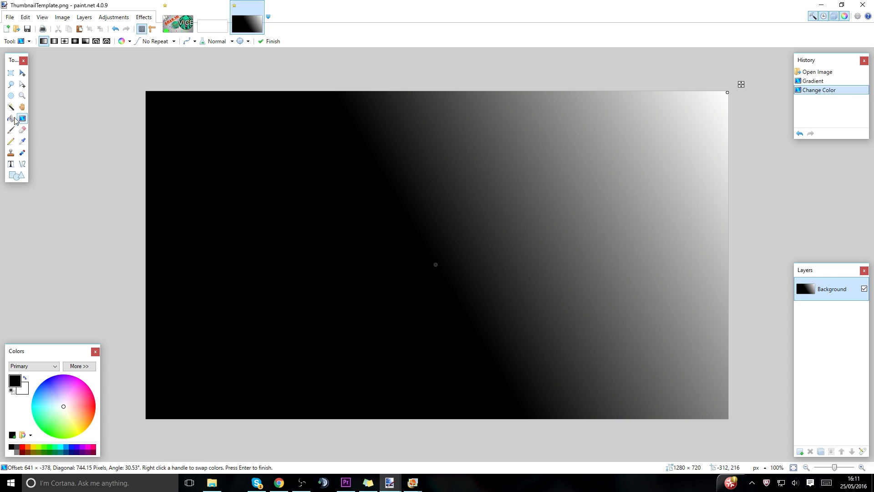
pyautogui.click(74, 42)
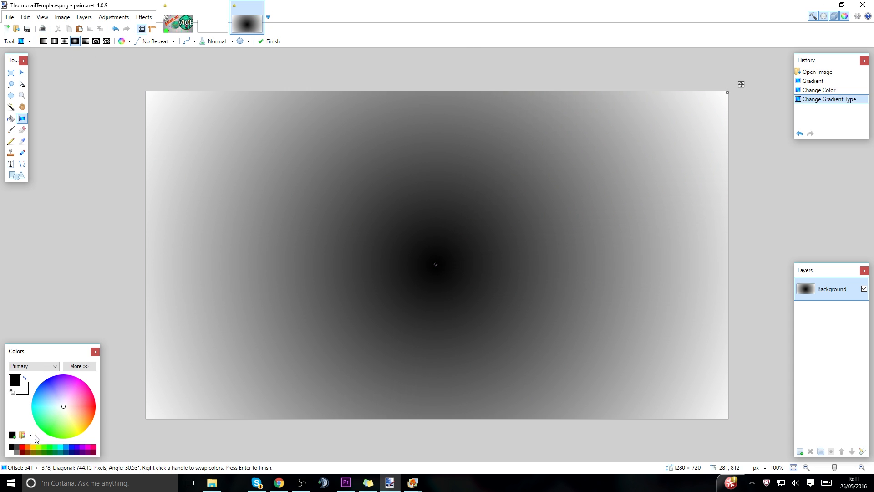
pyautogui.click(25, 377)
pyautogui.click(217, 41)
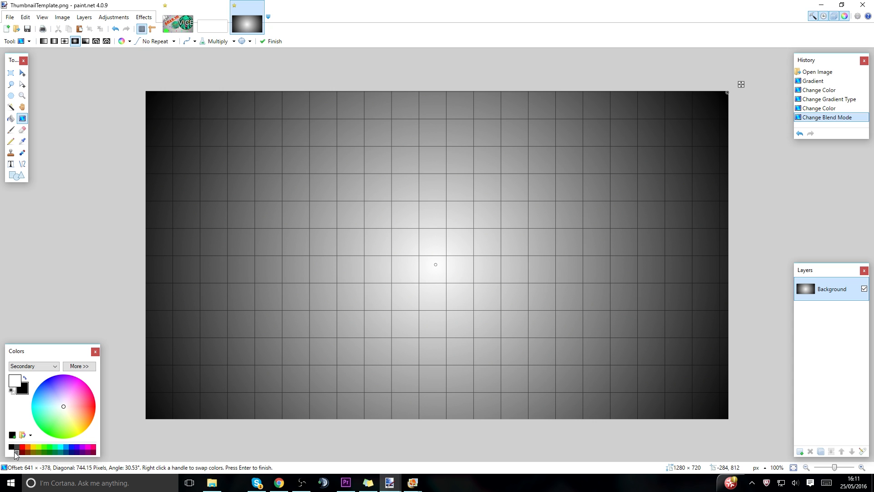
# Change the gradient's outer color to dark gray and extend its end point beyond the upper-right corner to about 1140 px.
pyautogui.rightClick(17, 452)
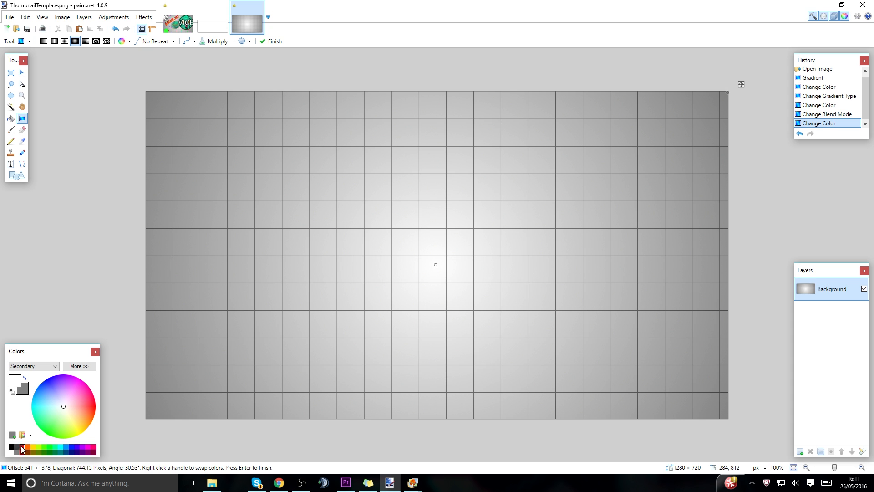
pyautogui.rightClick(17, 447)
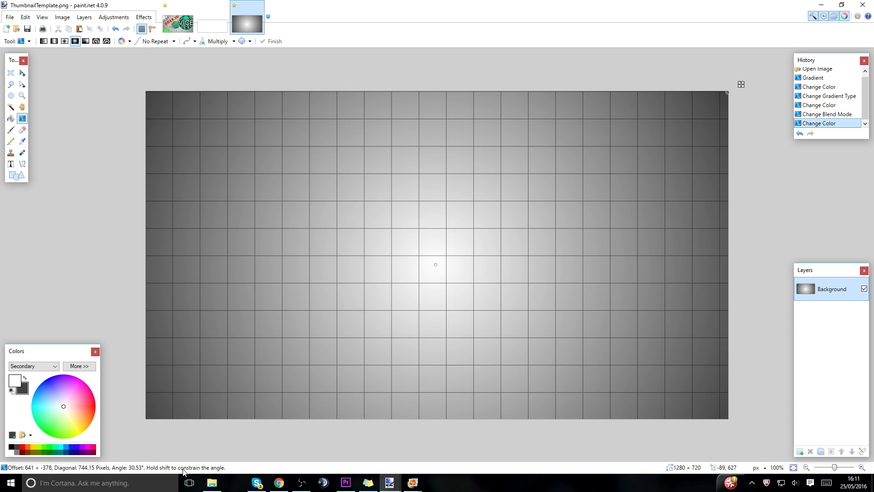
pyautogui.moveTo(834, 468); pyautogui.dragTo(831, 470)
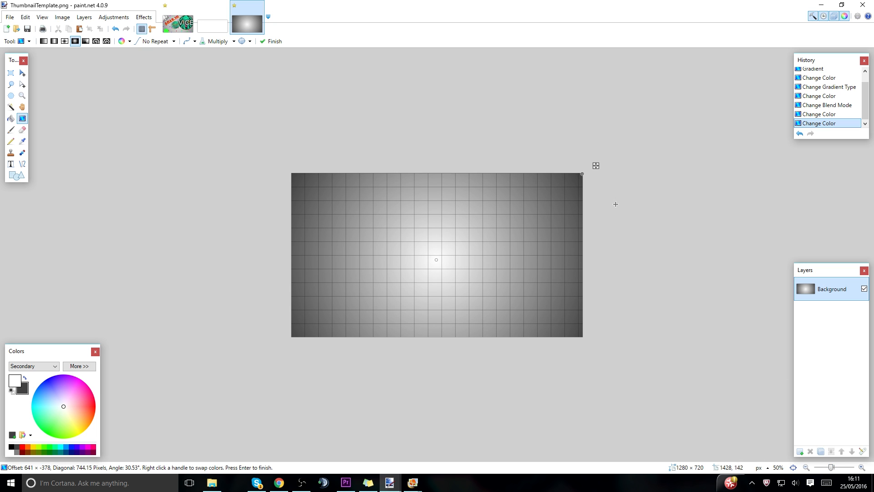
pyautogui.moveTo(584, 175); pyautogui.dragTo(661, 128)
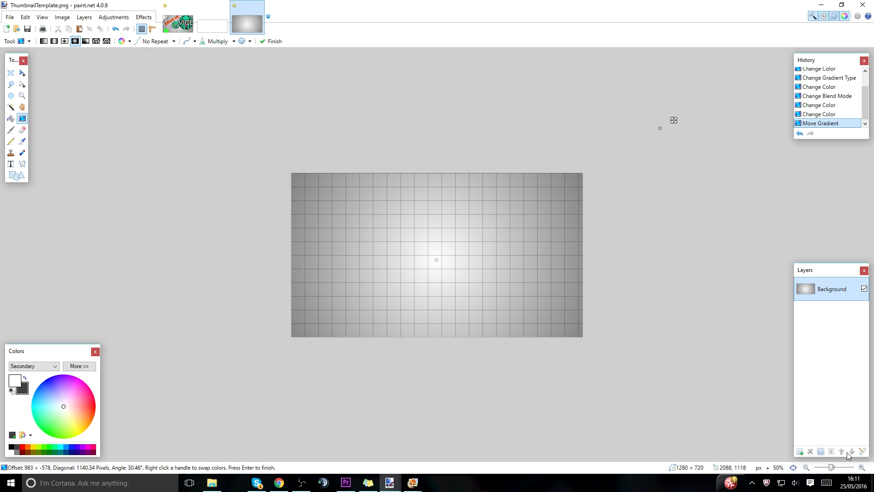
pyautogui.moveTo(832, 470); pyautogui.dragTo(836, 469)
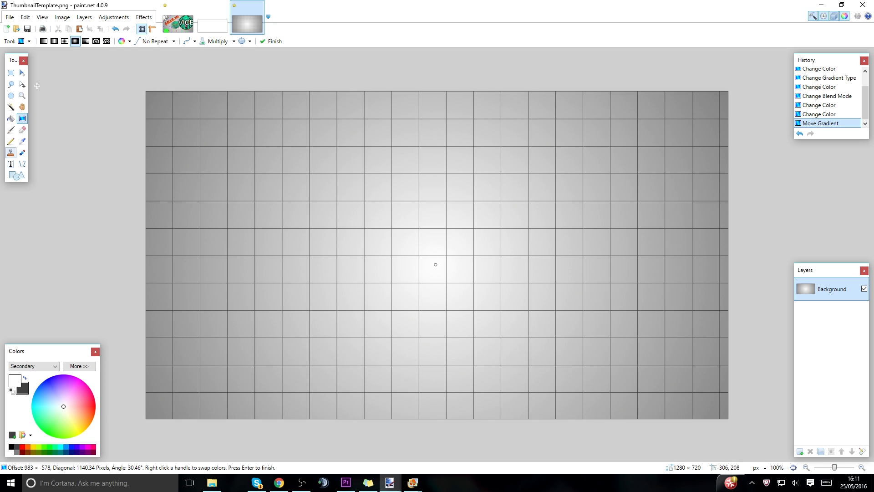
# Paint two red dots on the background, one in the left part and one near the center, with a brush width of 35.
pyautogui.click(11, 130)
pyautogui.click(98, 41)
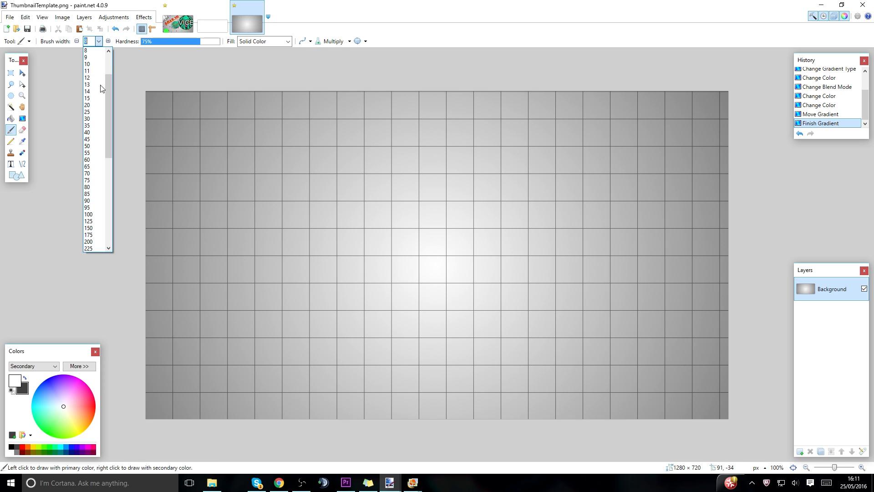
pyautogui.click(94, 126)
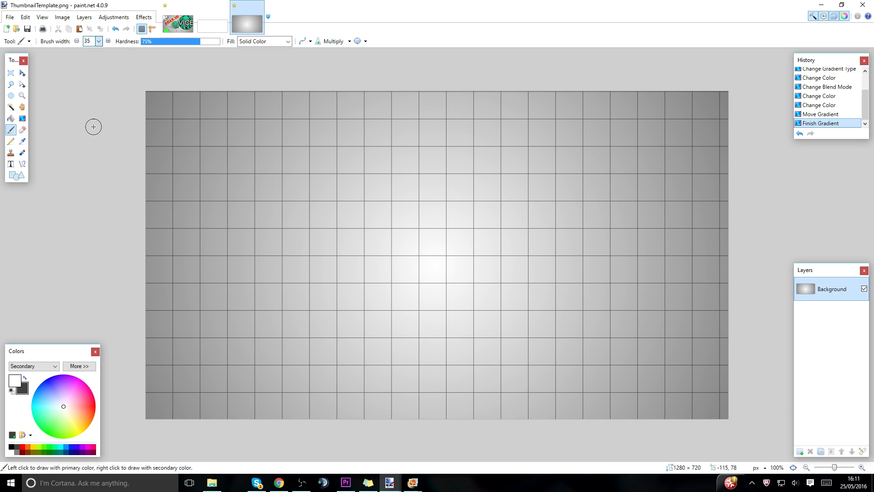
pyautogui.moveTo(59, 380); pyautogui.dragTo(182, 414)
pyautogui.press('x')
pyautogui.moveTo(64, 410); pyautogui.dragTo(134, 404)
pyautogui.click(25, 377)
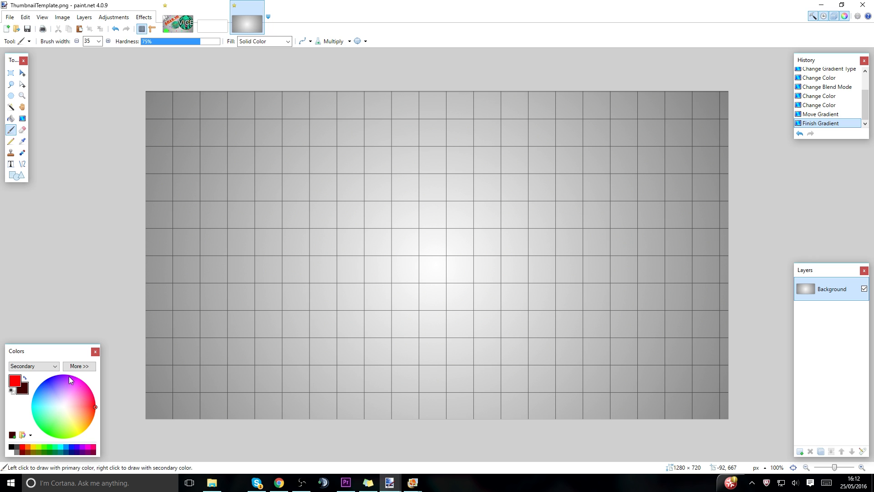
pyautogui.click(247, 252)
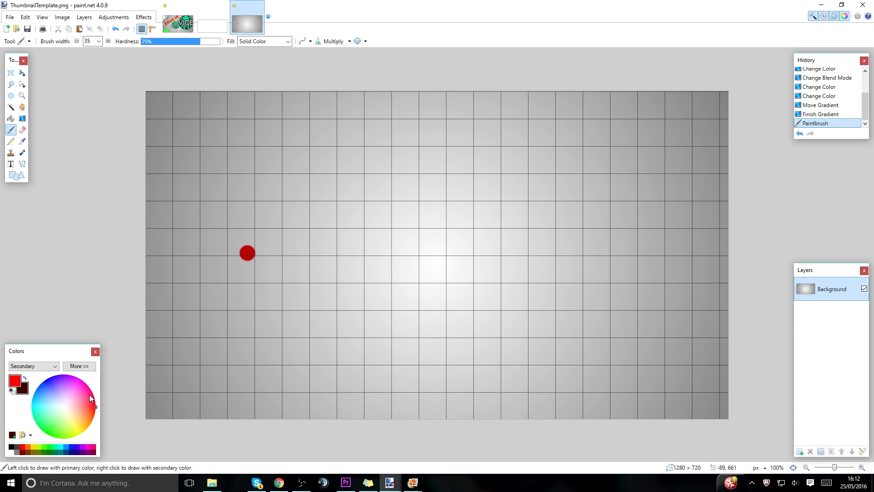
pyautogui.rightClick(25, 450)
pyautogui.click(448, 228)
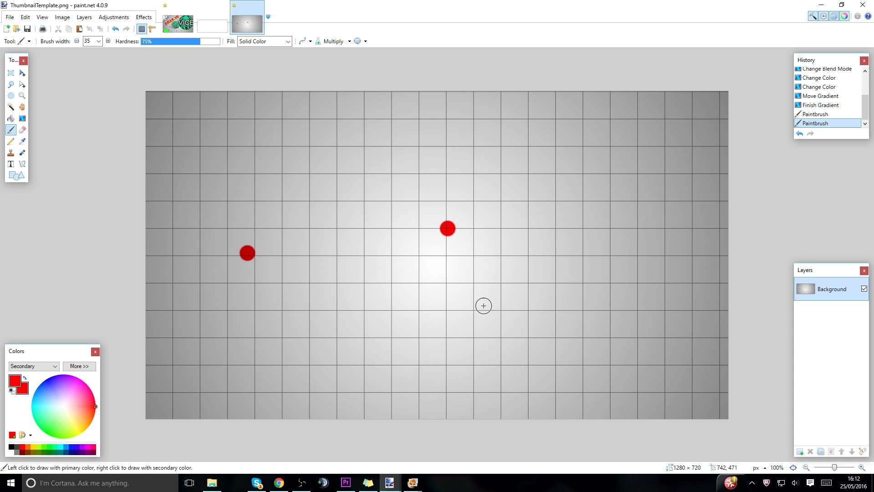
# Raise the brush hardness to 100% and paint more red dots around the center and across the lower left of the grid.
pyautogui.click(218, 41)
pyautogui.click(444, 175)
pyautogui.click(468, 211)
pyautogui.click(495, 266)
pyautogui.click(506, 300)
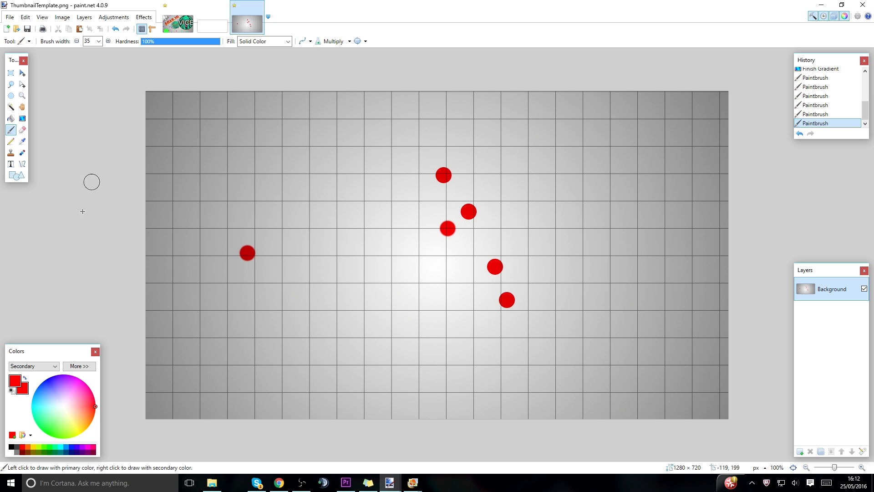
pyautogui.click(283, 380)
pyautogui.click(352, 349)
pyautogui.click(454, 318)
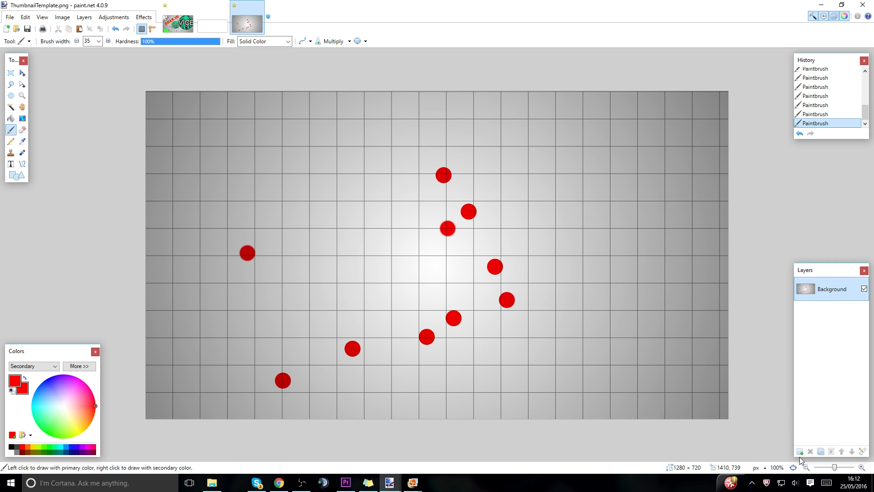
# Add a new layer and paint red dots on it, scattered over the right part and upper left of the canvas.
pyautogui.click(631, 277)
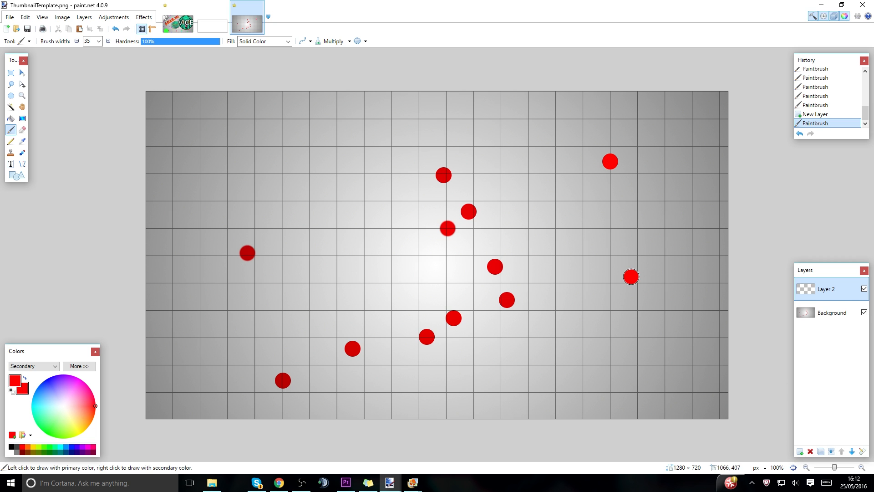
pyautogui.click(701, 350)
pyautogui.click(573, 361)
pyautogui.click(353, 158)
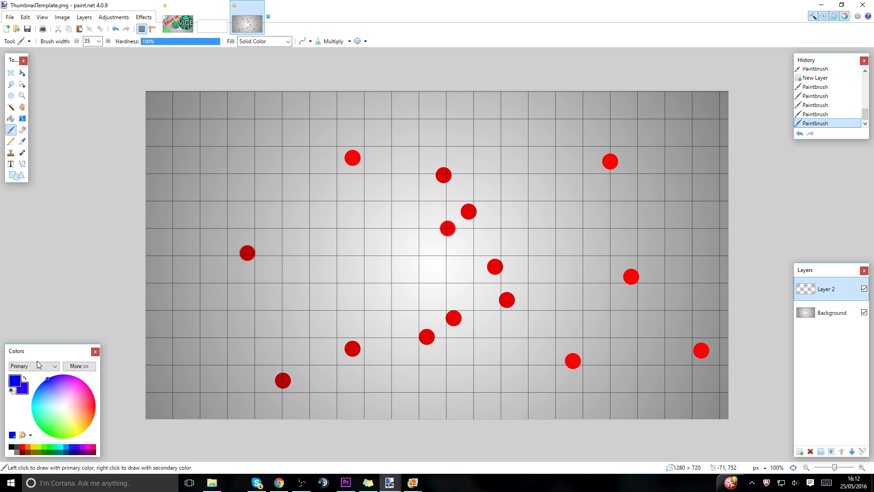
# Paint blue dots near the canvas's edges and sides, and green dots around the middle and right, on the new layer.
pyautogui.click(283, 124)
pyautogui.click(303, 267)
pyautogui.click(155, 401)
pyautogui.click(613, 409)
pyautogui.click(587, 281)
pyautogui.click(370, 244)
pyautogui.click(511, 200)
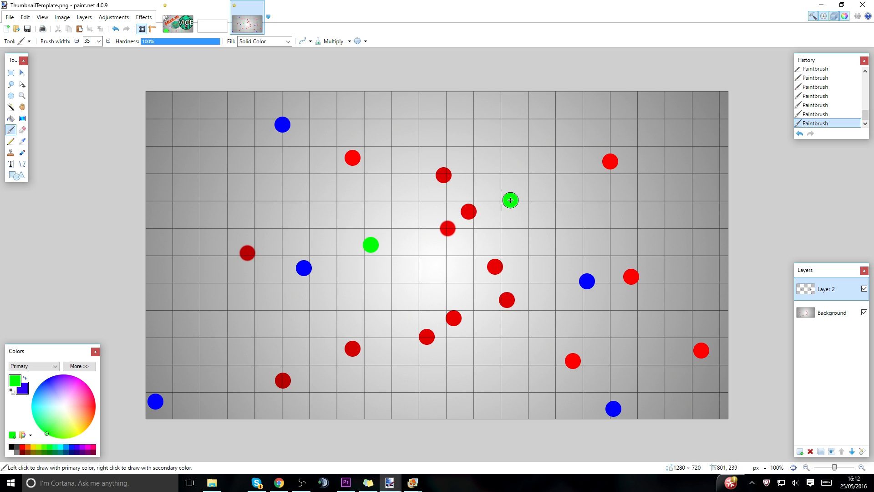
# Browse the Pictures folder in File Explorer for the saved template files, and close the window.
pyautogui.click(212, 482)
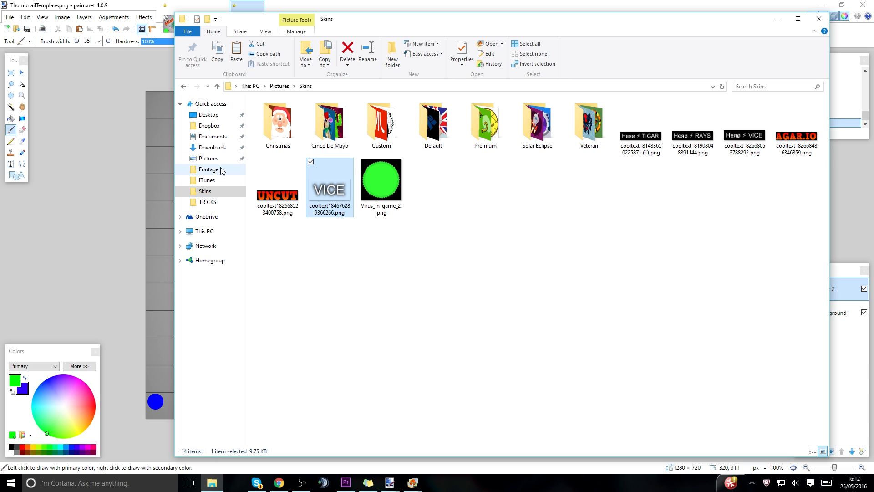
pyautogui.click(210, 159)
pyautogui.scroll(-10, 828, 251)
pyautogui.scroll(-10, 829, 252)
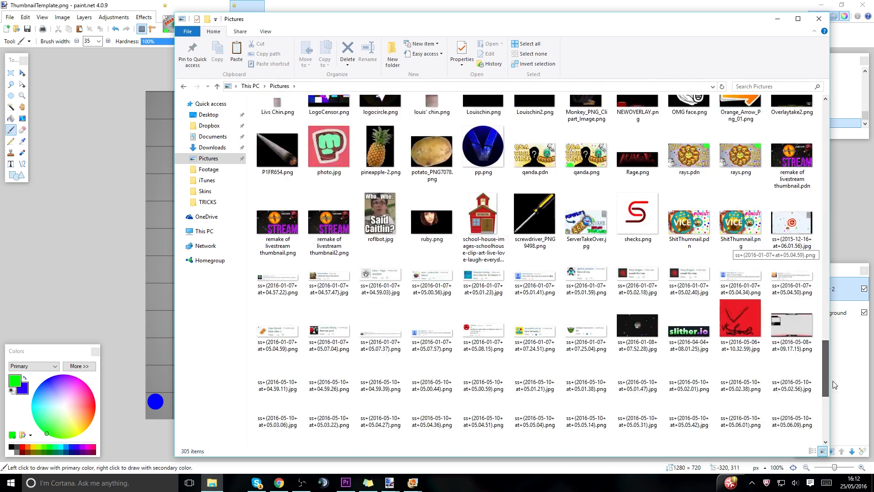
pyautogui.scroll(5, 373, 229)
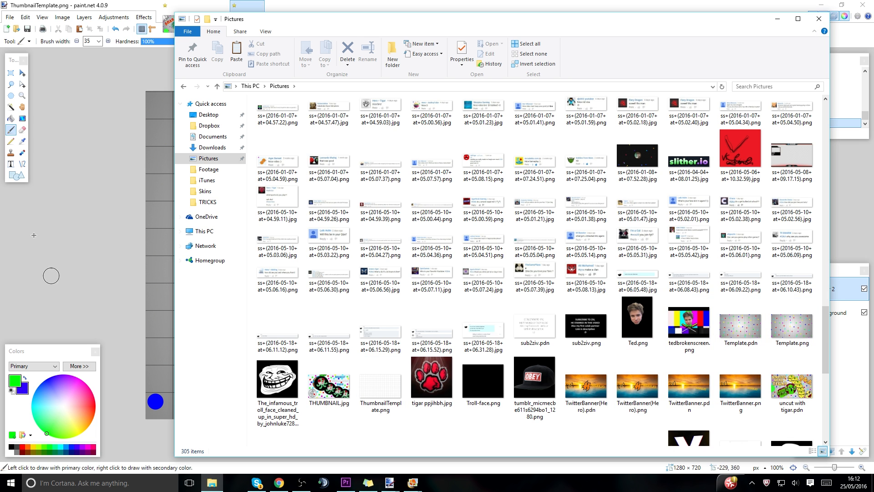
pyautogui.click(819, 19)
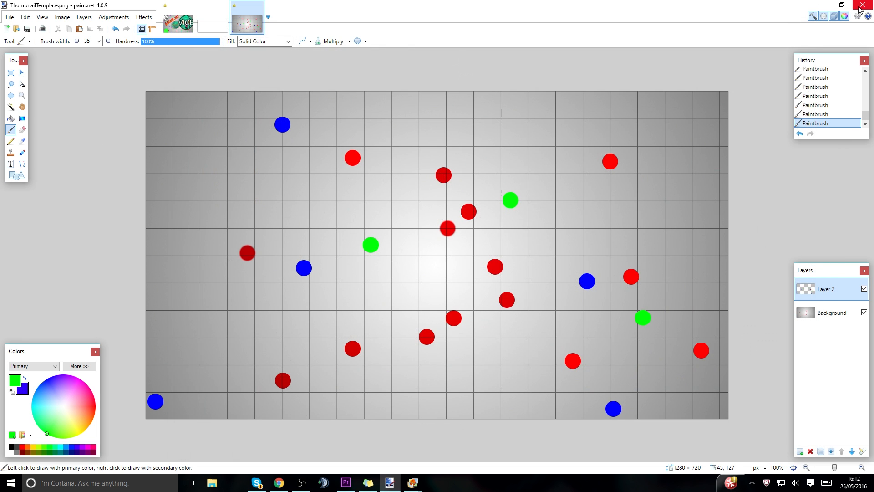
# Switch to the YouTube upload page in Chrome, open the custom thumbnail file chooser and close it without choosing a file.
pyautogui.click(279, 483)
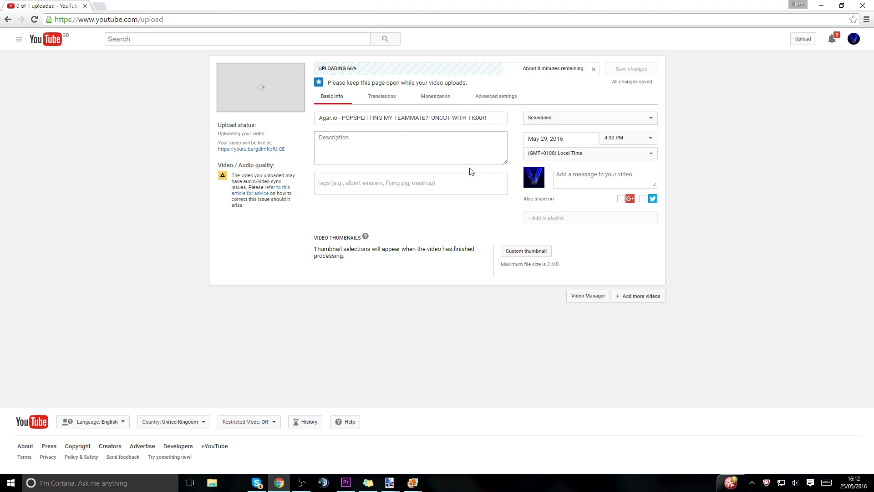
pyautogui.click(515, 255)
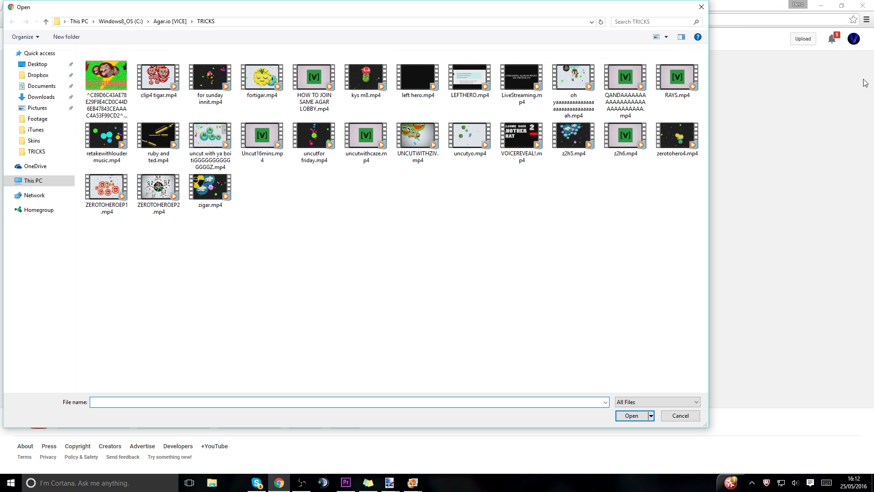
pyautogui.click(702, 6)
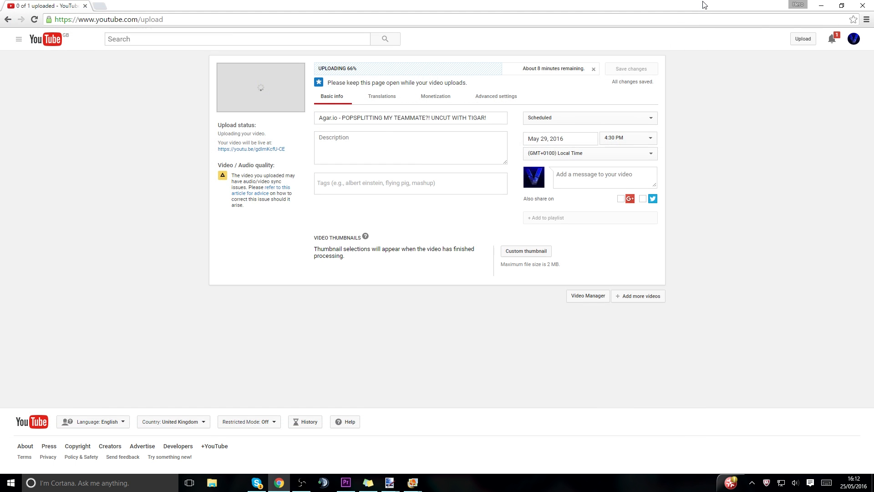
# Switch to Open Broadcaster Software, examine the max bitrate in the Encoding settings and the Advanced settings, and close the settings.
pyautogui.click(302, 483)
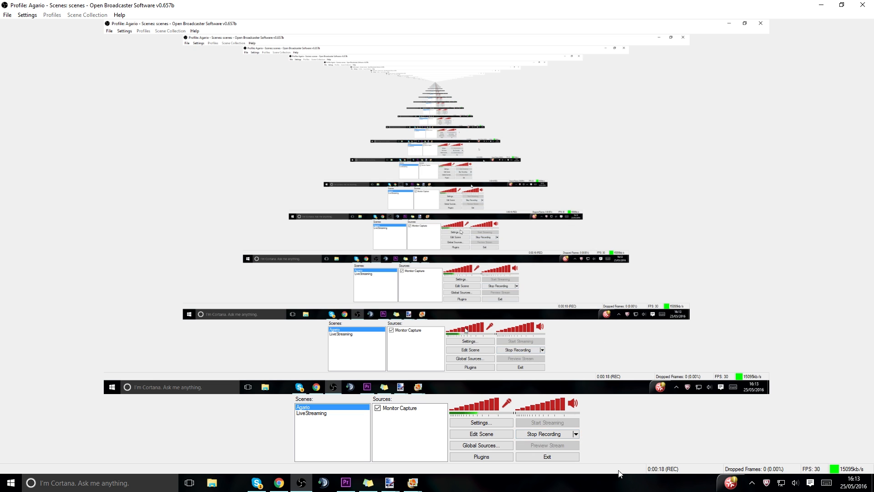
pyautogui.click(505, 422)
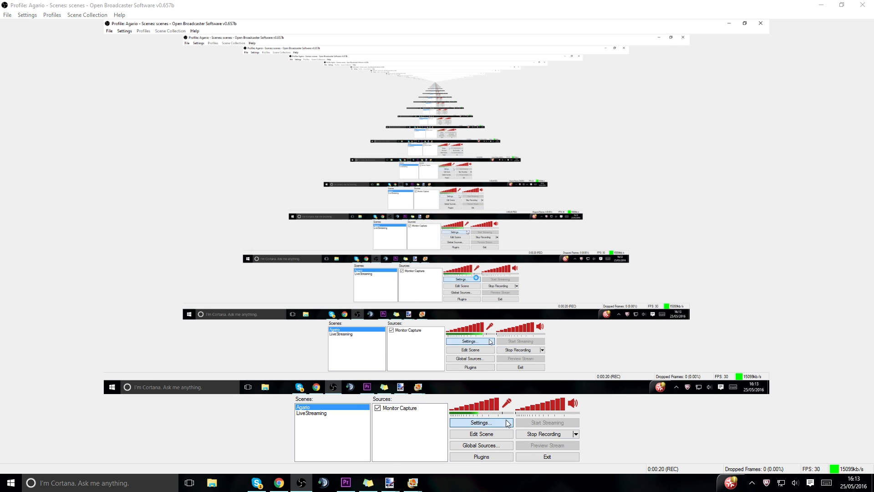
pyautogui.click(298, 105)
pyautogui.doubleClick(454, 143)
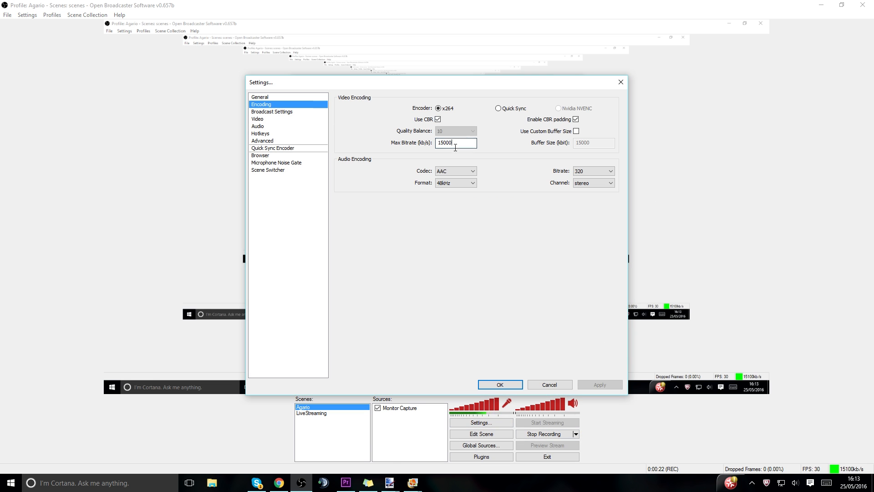
pyautogui.click(301, 141)
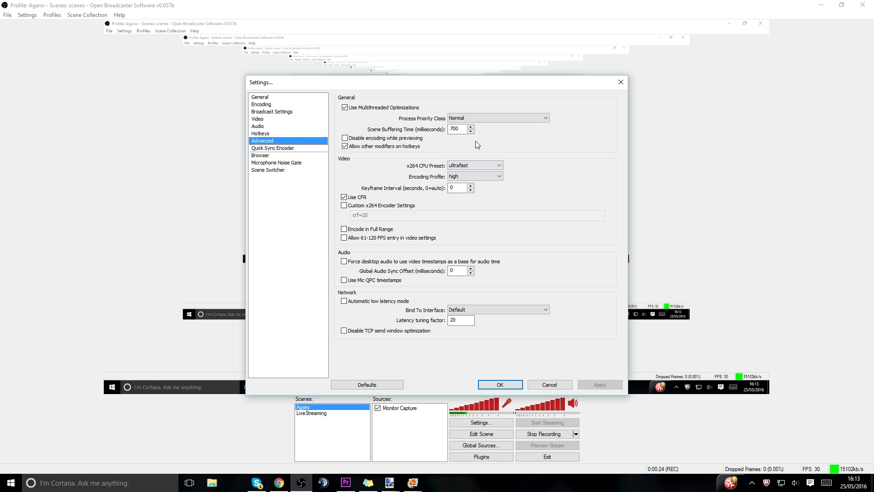
pyautogui.click(512, 385)
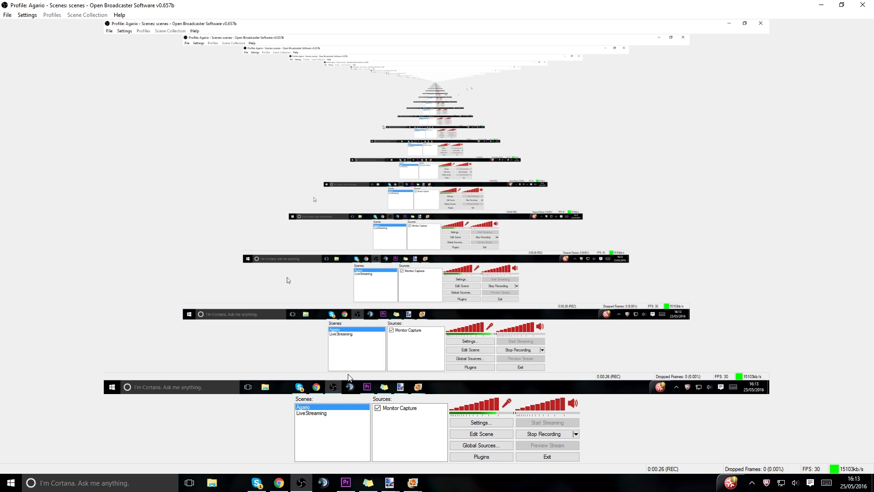